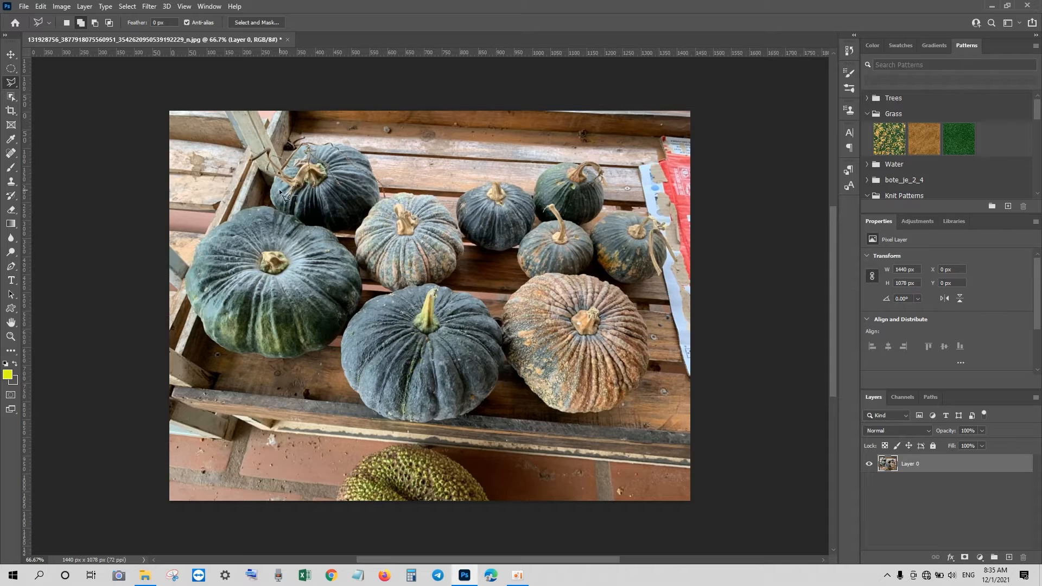
Start a Polygonal Lasso outline around the dark front-centre pumpkin, tracing its lower edge from the right side to the lower-left side
{"action": "key", "text": "ctrl+plus"}
{"action": "key", "text": "ctrl+plus"}
{"action": "key", "text": "ctrl+plus"}
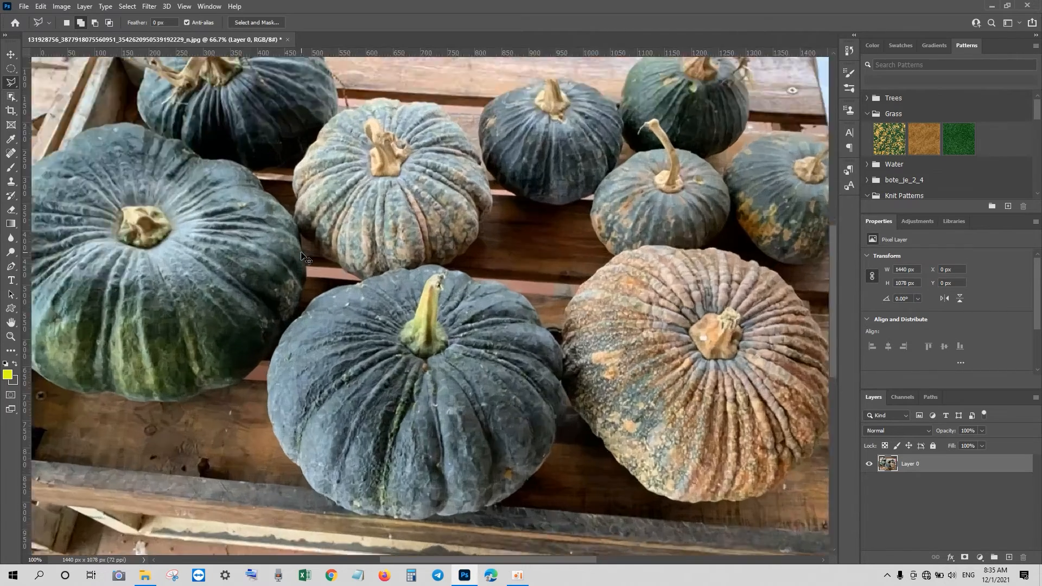
{"action": "scroll", "coordinate": [352, 233], "scroll_direction": "down", "scroll_amount": 6}
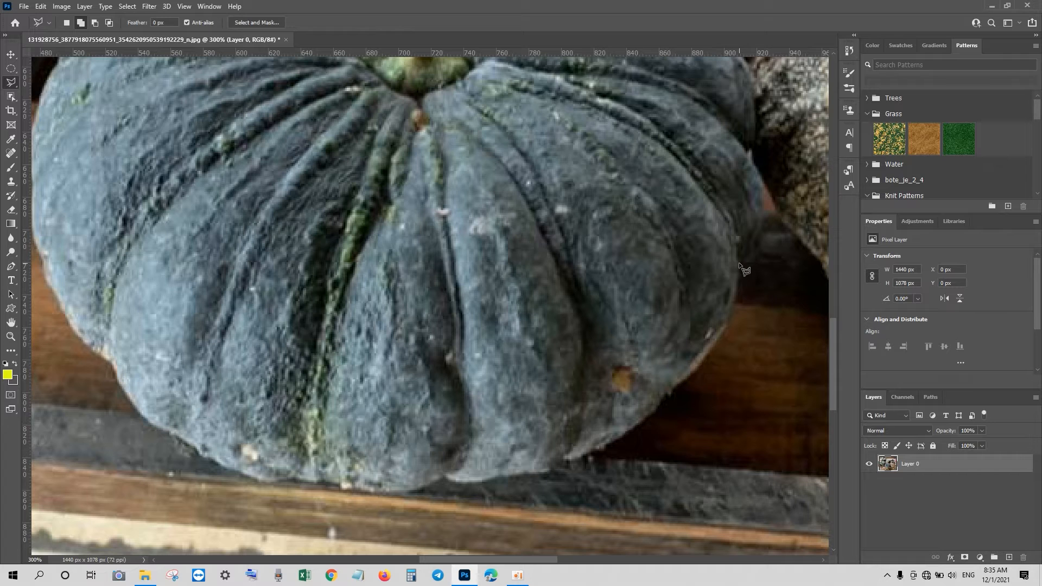
{"action": "mouse_move", "coordinate": [731, 308]}
{"action": "left_mouse_down"}
{"action": "mouse_move", "coordinate": [703, 362]}
{"action": "mouse_move", "coordinate": [609, 443]}
{"action": "mouse_move", "coordinate": [543, 471]}
{"action": "mouse_move", "coordinate": [477, 481]}
{"action": "left_mouse_up"}
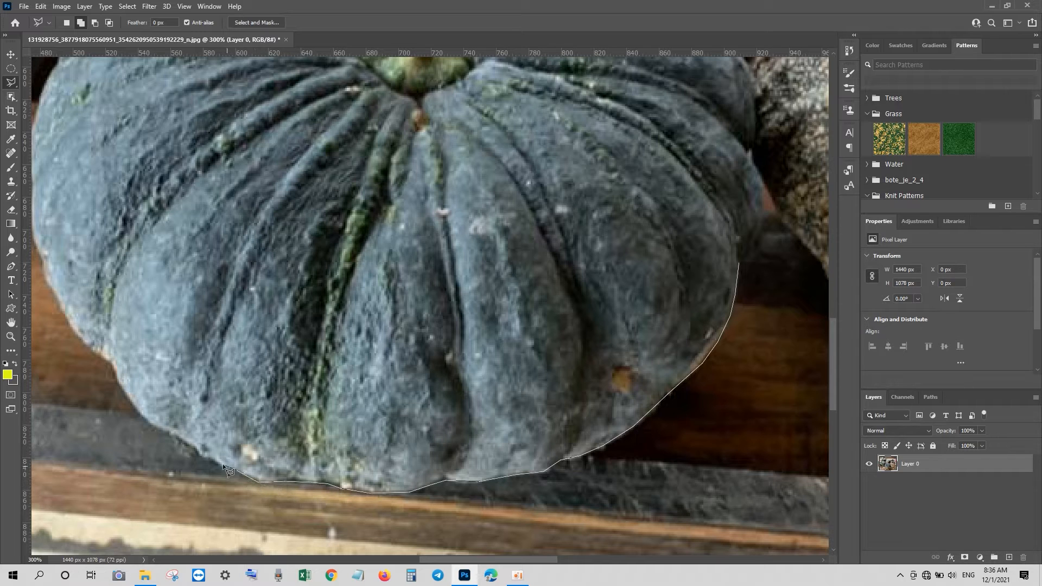
{"action": "left_click_drag", "start_coordinate": [198, 455], "coordinate": [138, 415]}
{"action": "left_click", "coordinate": [125, 391]}
{"action": "left_click", "coordinate": [114, 368]}
{"action": "left_click", "coordinate": [104, 354]}
Trace the dark front pumpkin's left, upper and right edges and close the lasso selection at its starting point
{"action": "left_click_drag", "start_coordinate": [41, 240], "coordinate": [285, 438]}
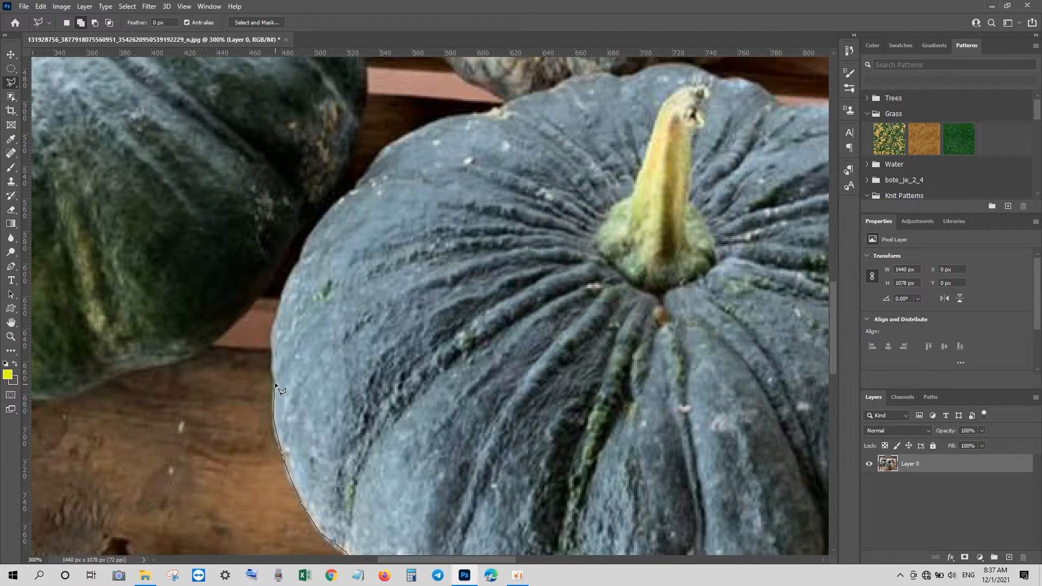
{"action": "left_click", "coordinate": [272, 336]}
{"action": "left_click", "coordinate": [282, 295]}
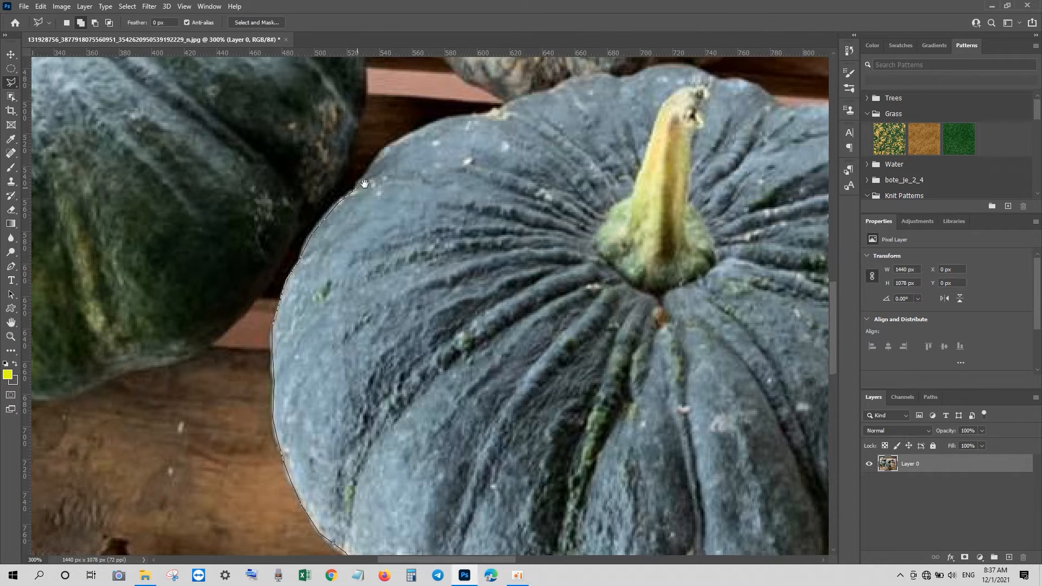
{"action": "left_click_drag", "start_coordinate": [357, 186], "coordinate": [213, 340]}
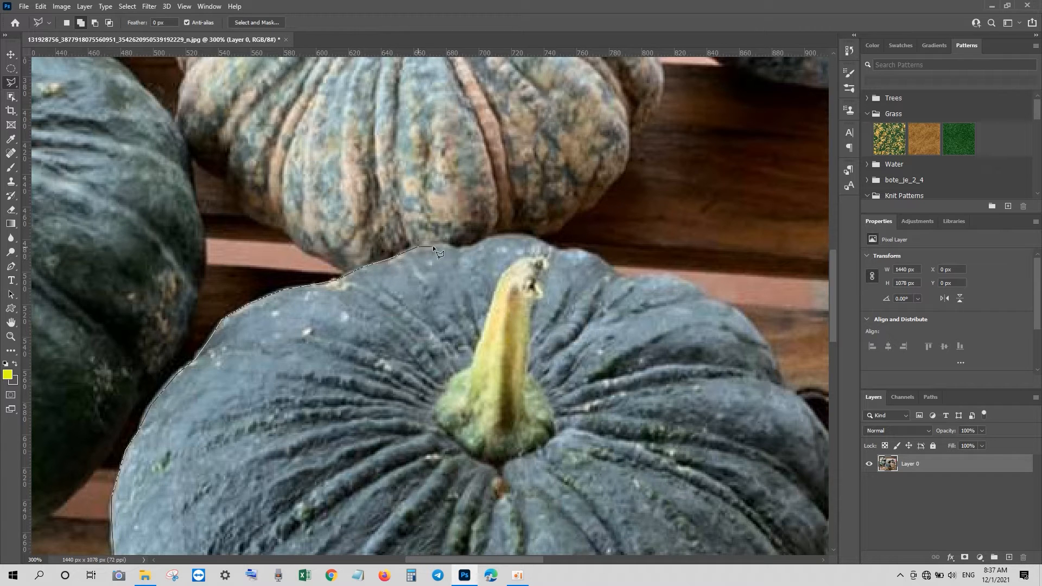
{"action": "left_click", "coordinate": [525, 236]}
{"action": "left_click_drag", "start_coordinate": [783, 385], "coordinate": [457, 320]}
{"action": "left_click", "coordinate": [488, 372]}
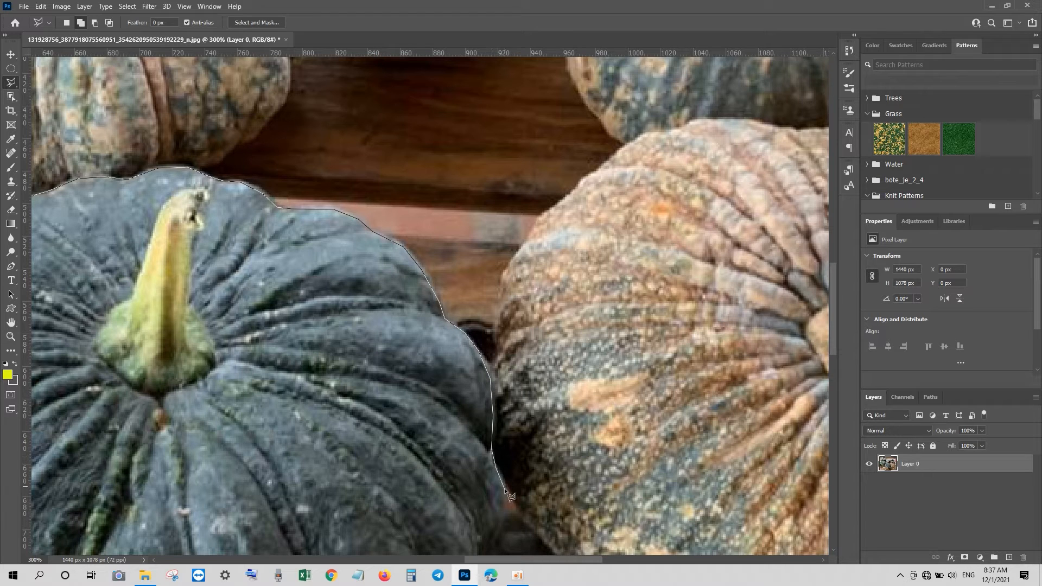
{"action": "left_click_drag", "start_coordinate": [504, 523], "coordinate": [532, 340]}
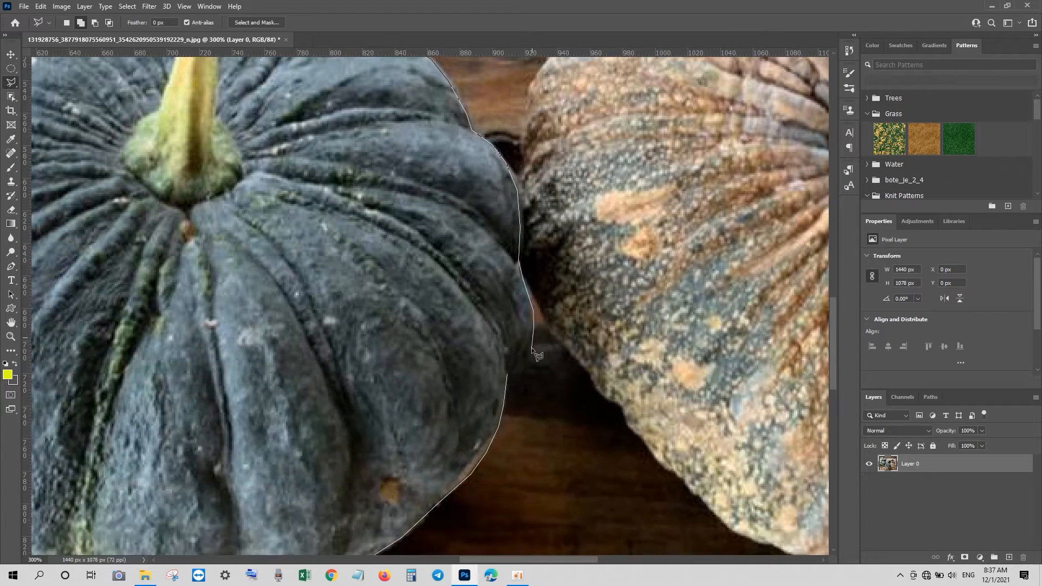
{"action": "left_click", "coordinate": [508, 376]}
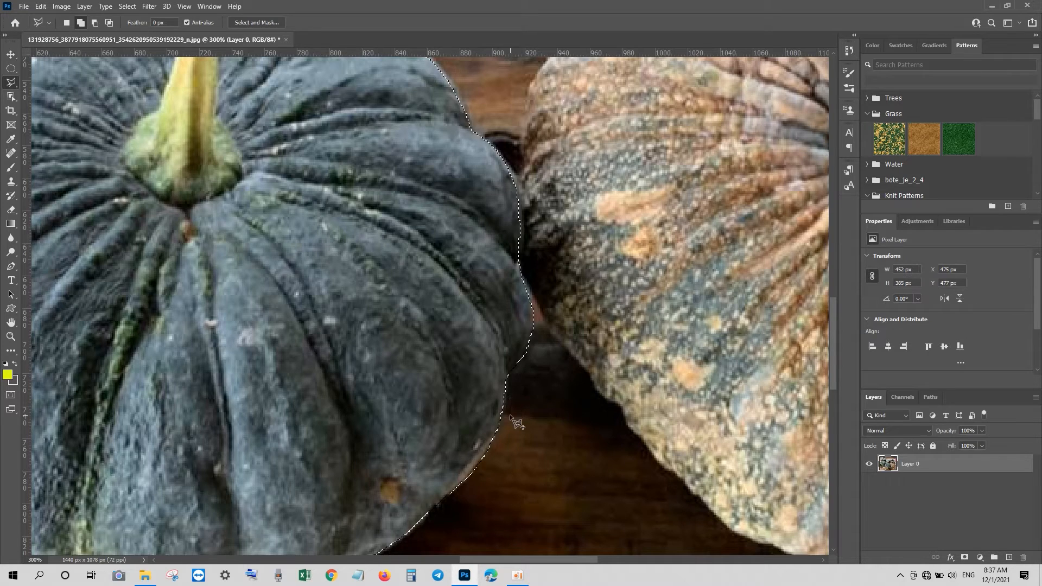
Copy the selected dark front pumpkin from Layer 0 onto a new layer
{"action": "key", "text": "ctrl+minus"}
{"action": "key", "text": "ctrl+minus"}
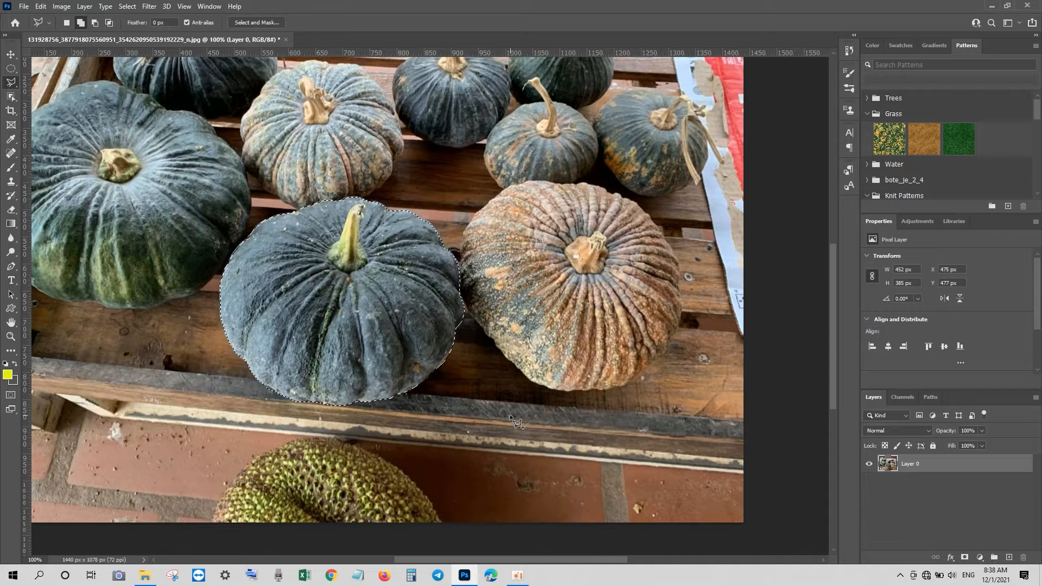
{"action": "key", "text": "ctrl+j"}
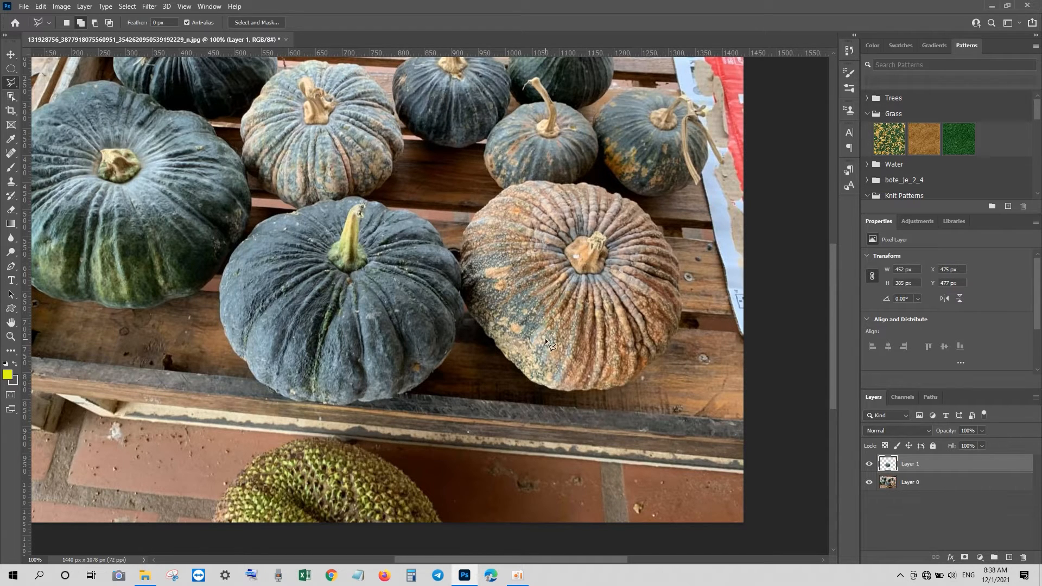
Start a Polygonal Lasso outline around the brown ribbed pumpkin, tracing its right side down to its lower edge
{"action": "key", "text": "ctrl+plus"}
{"action": "key", "text": "ctrl+plus"}
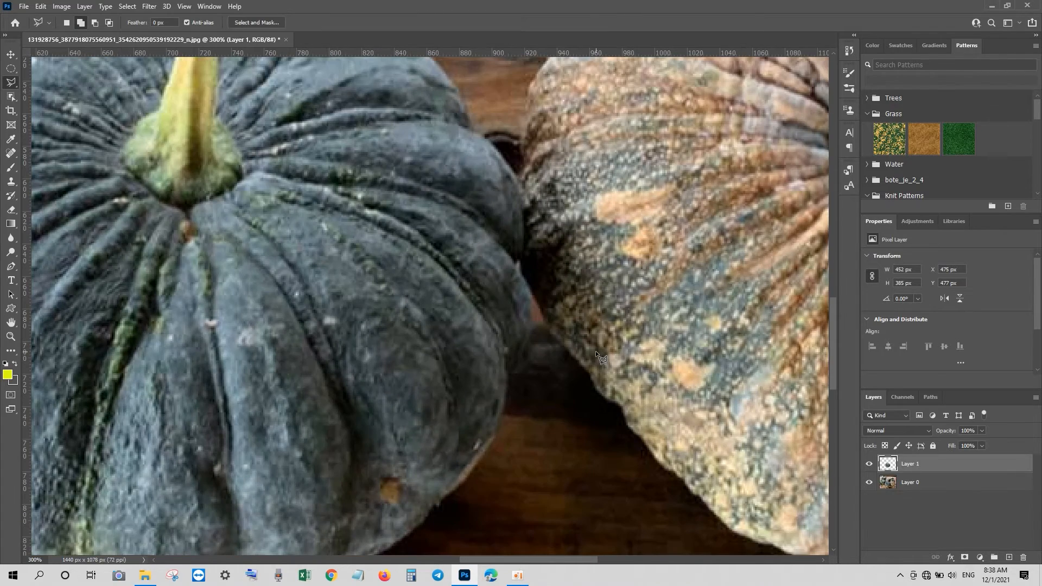
{"action": "left_click_drag", "start_coordinate": [482, 560], "coordinate": [561, 545]}
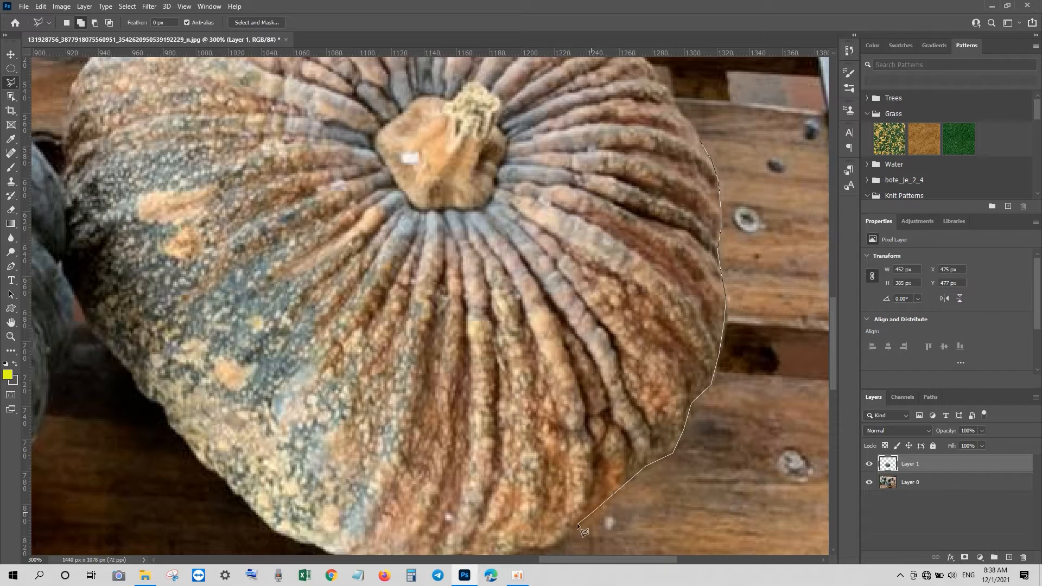
{"action": "left_click", "coordinate": [562, 534]}
{"action": "scroll", "coordinate": [561, 535], "scroll_direction": "down", "scroll_amount": 3}
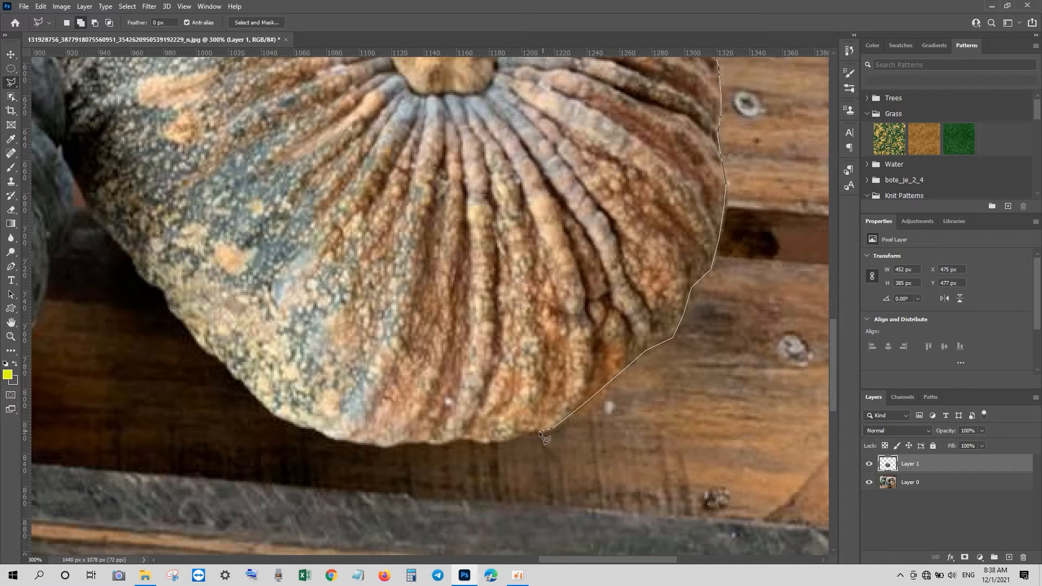
Continue the lasso outline along the brown ribbed pumpkin's bottom and lower-left edge
{"action": "left_click", "coordinate": [486, 442]}
{"action": "left_click", "coordinate": [443, 442]}
{"action": "left_click", "coordinate": [425, 445]}
{"action": "left_click", "coordinate": [374, 446]}
{"action": "left_click", "coordinate": [358, 443]}
{"action": "left_click", "coordinate": [297, 428]}
{"action": "left_click", "coordinate": [274, 414]}
{"action": "left_click", "coordinate": [227, 369]}
{"action": "left_click", "coordinate": [173, 312]}
{"action": "left_click", "coordinate": [163, 290]}
Trace the brown ribbed pumpkin's left and upper edges and close the selection on its right side
{"action": "left_click_drag", "start_coordinate": [136, 258], "coordinate": [401, 449]}
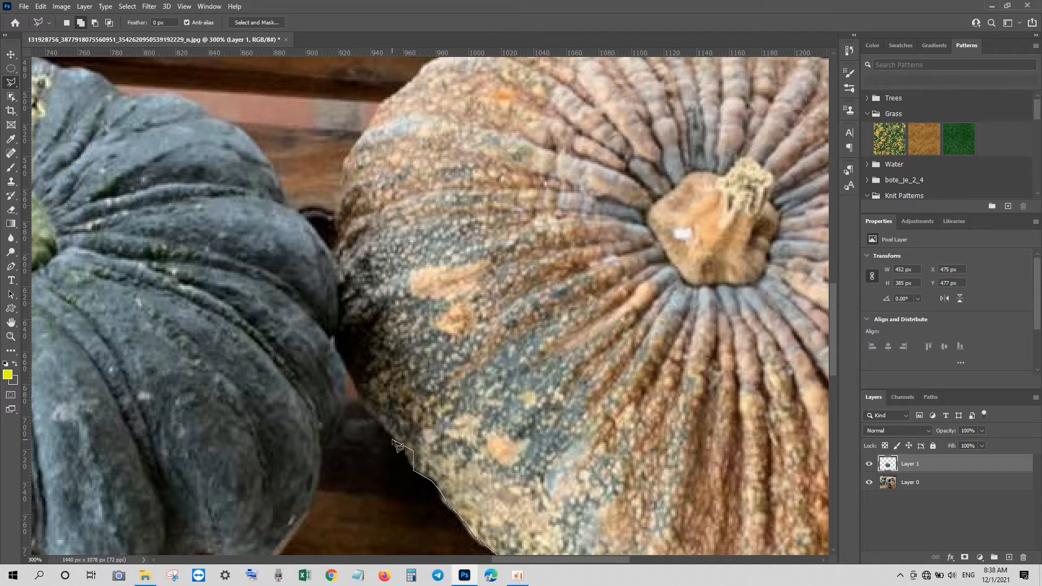
{"action": "left_click", "coordinate": [393, 434]}
{"action": "left_click", "coordinate": [350, 373]}
{"action": "left_click", "coordinate": [340, 338]}
{"action": "left_click_drag", "start_coordinate": [425, 69], "coordinate": [295, 300]}
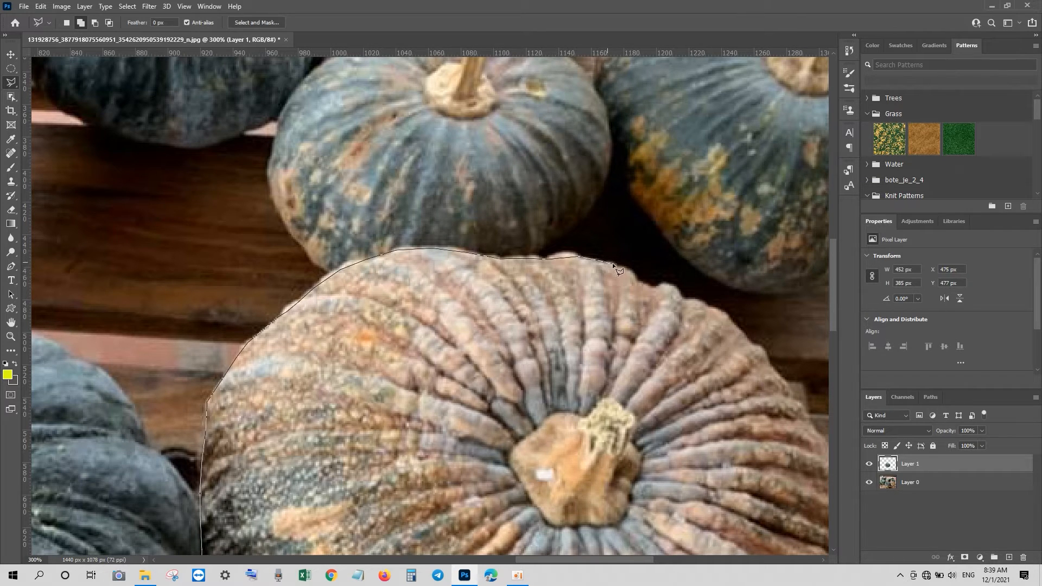
{"action": "left_click", "coordinate": [723, 312]}
{"action": "mouse_move", "coordinate": [795, 400]}
{"action": "left_mouse_down"}
{"action": "mouse_move", "coordinate": [719, 384]}
{"action": "mouse_move", "coordinate": [532, 234]}
{"action": "left_mouse_up"}
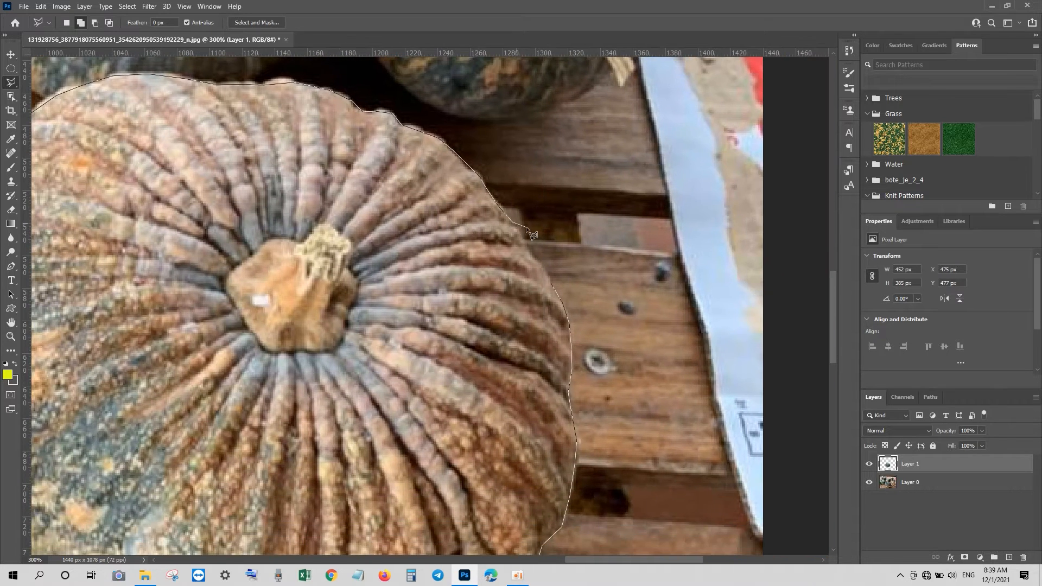
{"action": "left_click", "coordinate": [553, 282]}
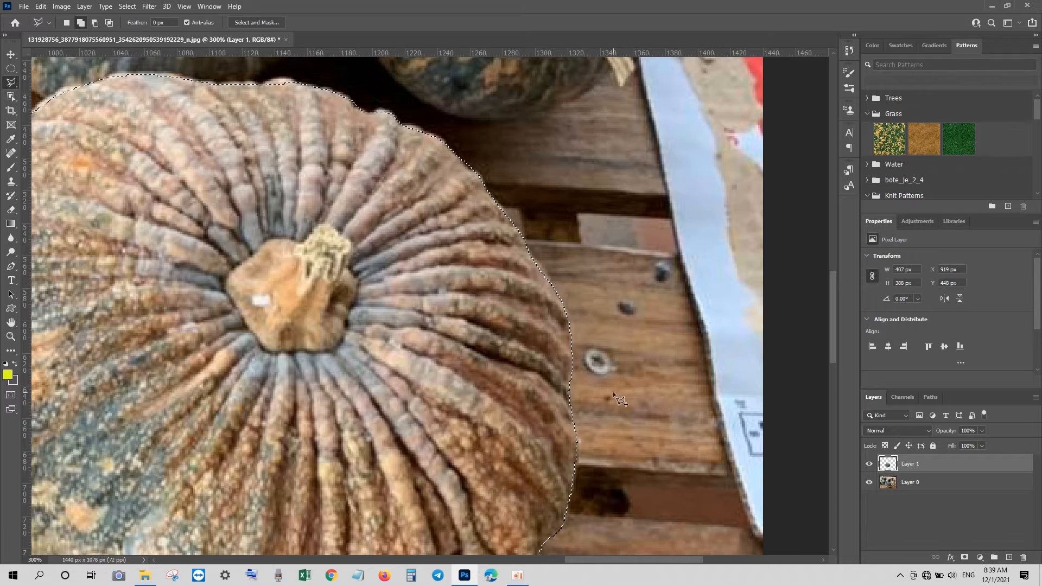
Copy the selected brown pumpkin from Layer 0 onto a new layer, and add an empty layer directly above Layer 0
{"action": "key", "text": "ctrl+minus"}
{"action": "key", "text": "ctrl+minus"}
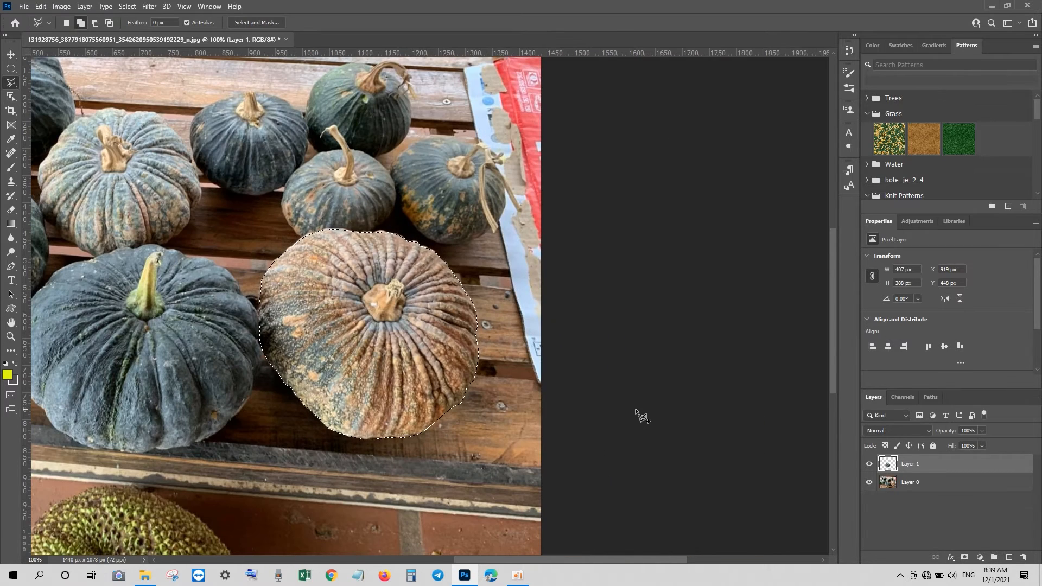
{"action": "key", "text": "ctrl+j"}
{"action": "left_click", "coordinate": [933, 488]}
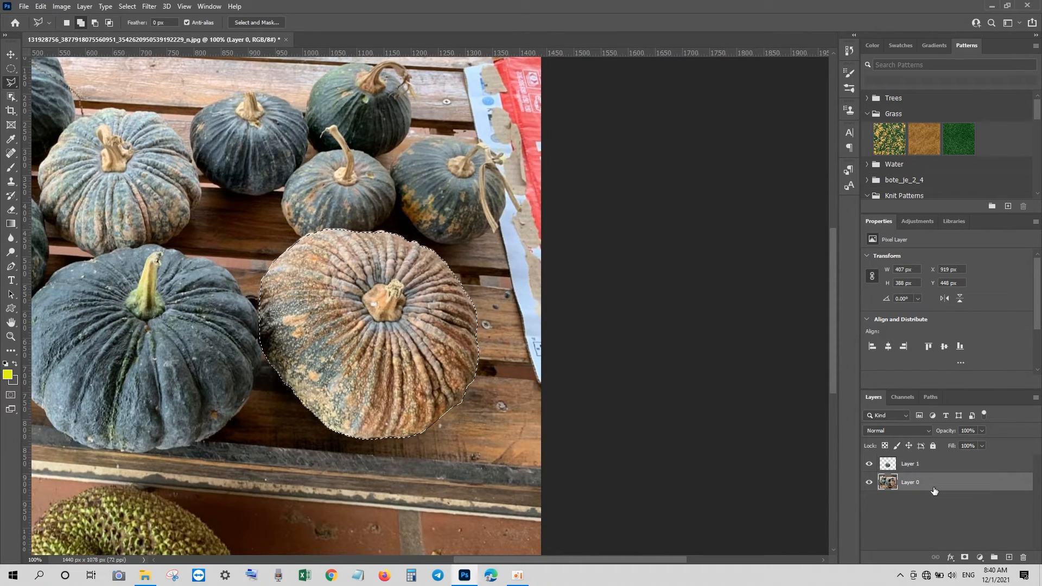
{"action": "key", "text": "ctrl+j"}
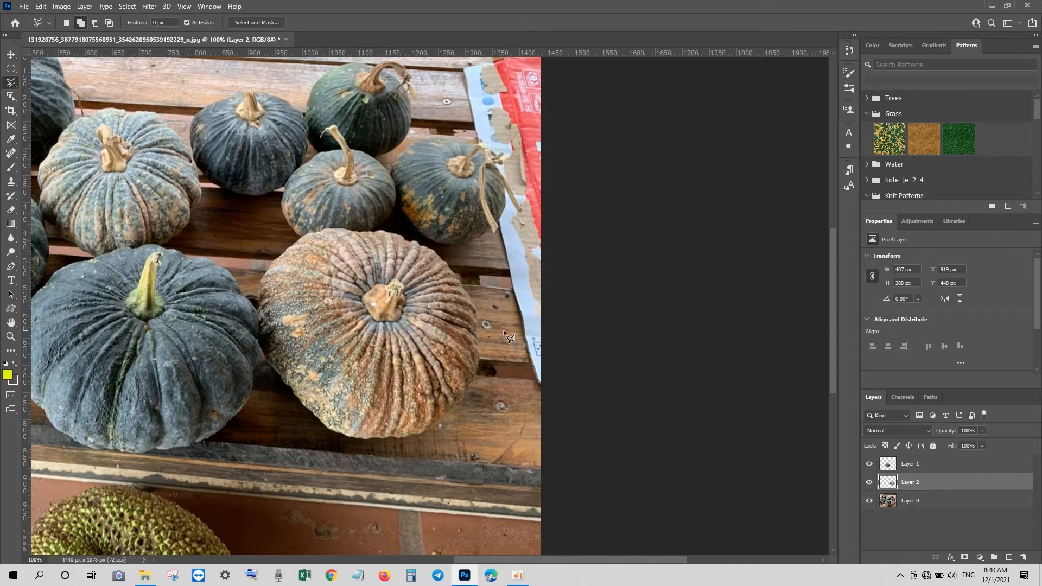
{"action": "left_click", "coordinate": [903, 500]}
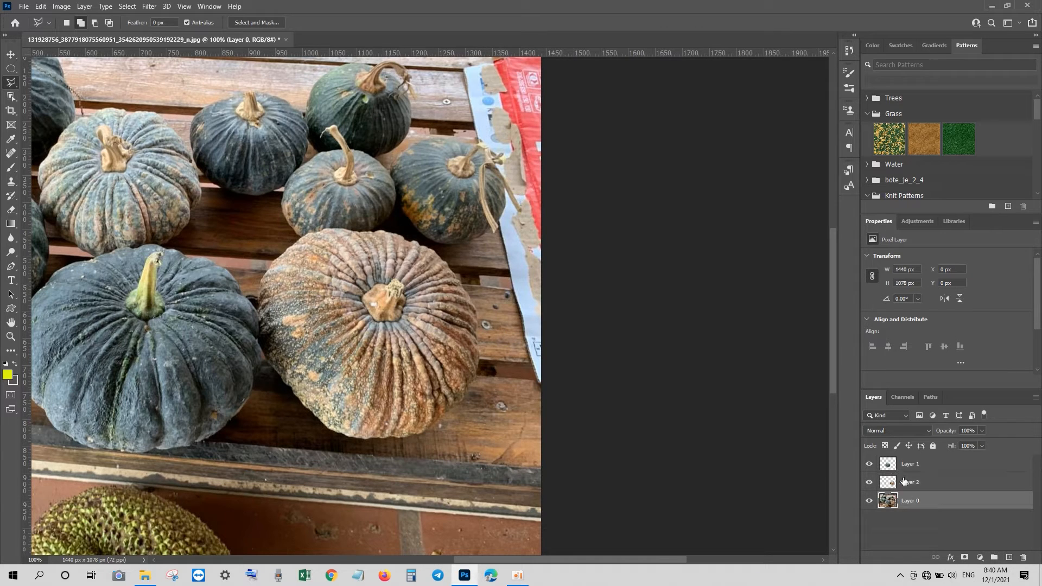
{"action": "left_click", "coordinate": [1008, 557]}
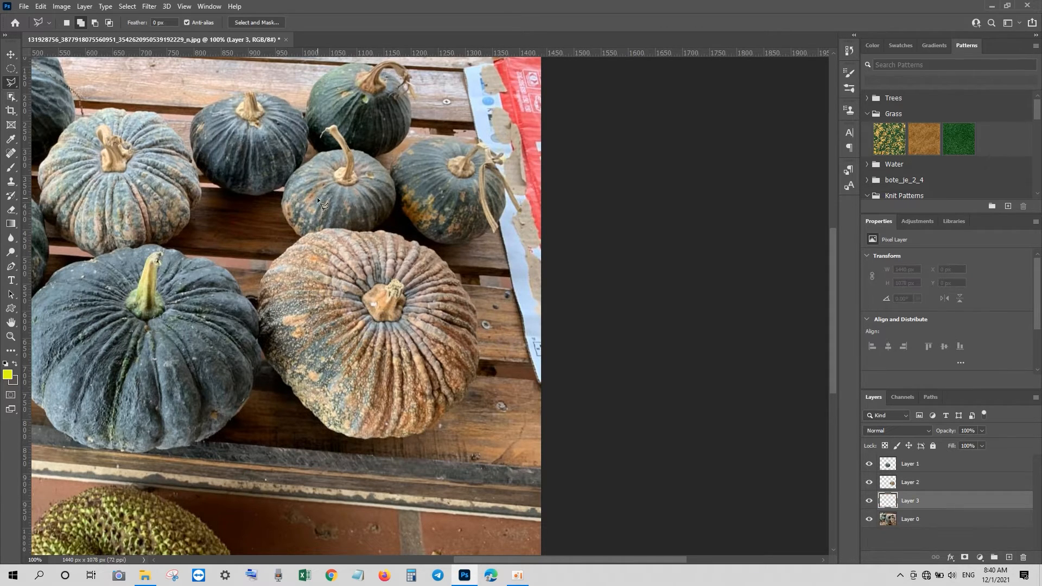
Start a Polygonal Lasso outline around the large green pumpkin, tracing its upper edge from the right side to the upper left
{"action": "left_click_drag", "start_coordinate": [520, 558], "coordinate": [414, 537]}
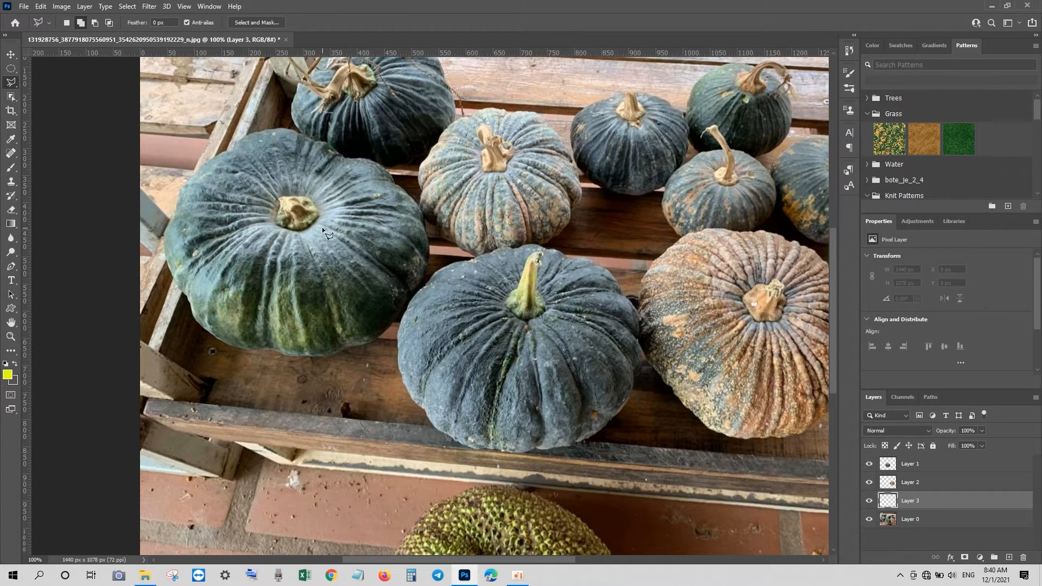
{"action": "left_click_drag", "start_coordinate": [321, 227], "coordinate": [387, 313]}
{"action": "key", "text": "ctrl+plus"}
{"action": "key", "text": "ctrl+plus"}
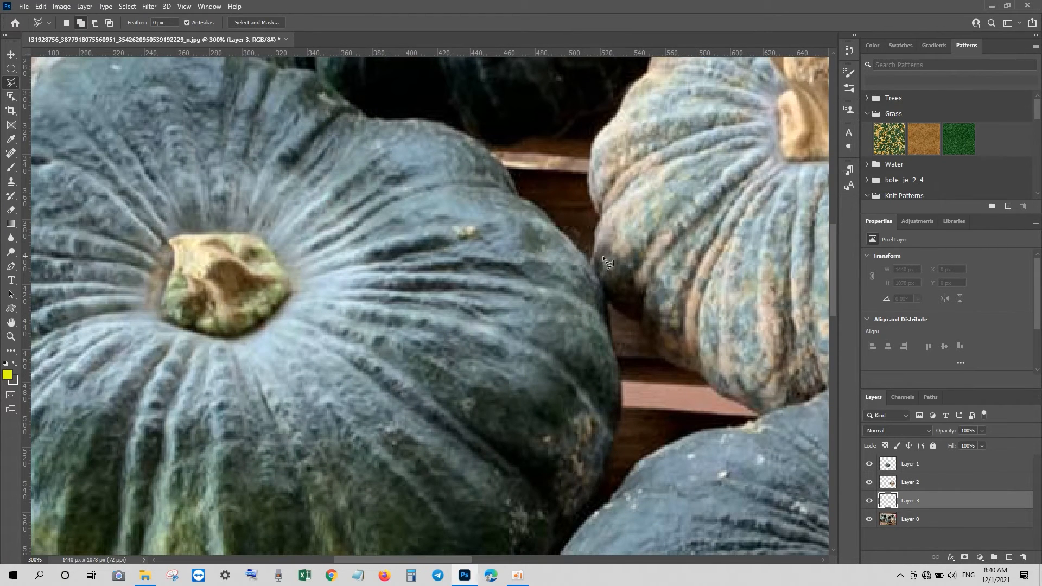
{"action": "left_click", "coordinate": [589, 261]}
{"action": "left_click", "coordinate": [471, 138]}
{"action": "left_click", "coordinate": [443, 124]}
{"action": "left_click", "coordinate": [370, 116]}
{"action": "left_click_drag", "start_coordinate": [284, 67], "coordinate": [350, 203]}
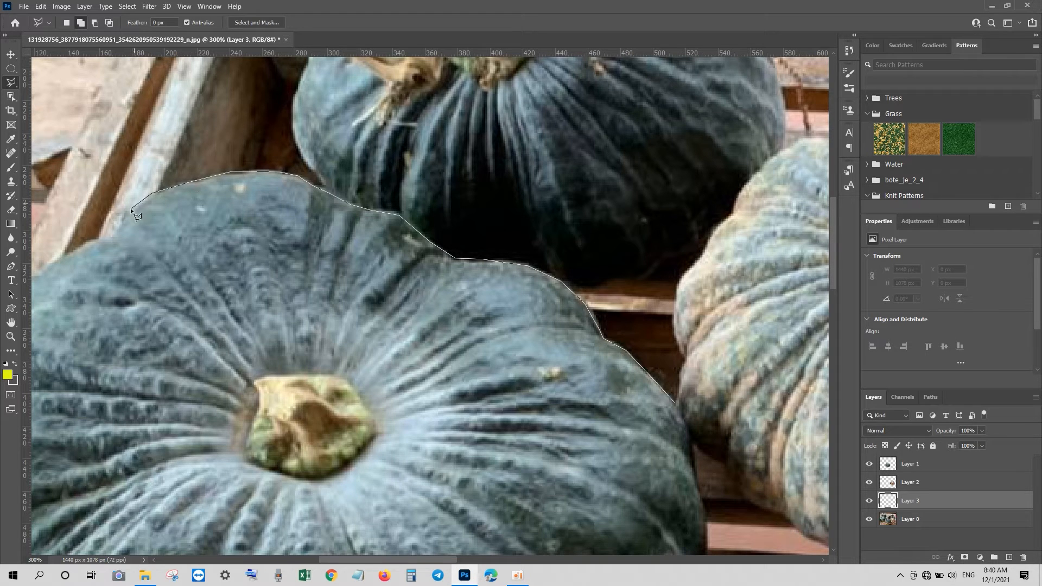
{"action": "left_click", "coordinate": [68, 254]}
Continue the lasso outline down the large green pumpkin's left side to its lower-left edge
{"action": "left_click_drag", "start_coordinate": [69, 255], "coordinate": [305, 238]}
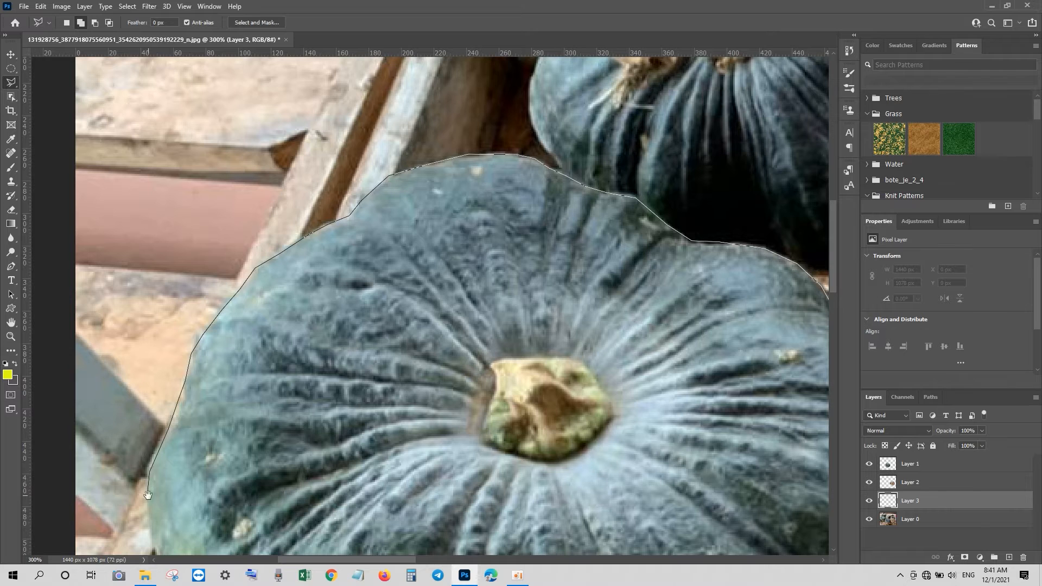
{"action": "left_click_drag", "start_coordinate": [148, 494], "coordinate": [249, 241]}
{"action": "left_click", "coordinate": [247, 274]}
{"action": "left_click", "coordinate": [254, 310]}
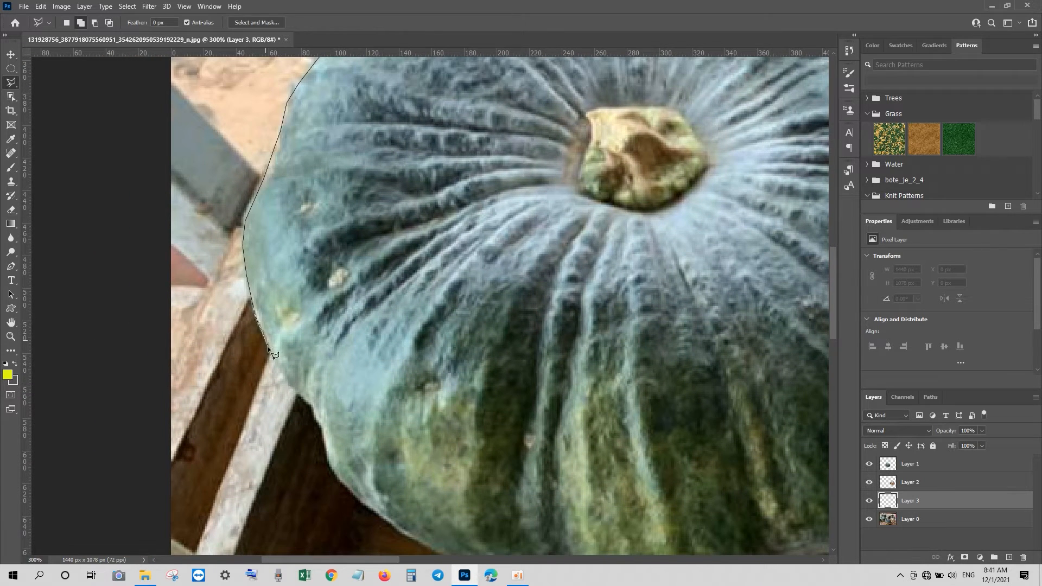
{"action": "left_click", "coordinate": [308, 401]}
{"action": "left_click", "coordinate": [324, 439]}
{"action": "left_click", "coordinate": [329, 465]}
{"action": "left_click", "coordinate": [349, 489]}
Continue the lasso outline along the bottom edge of the large green pumpkin to its lower right
{"action": "left_click_drag", "start_coordinate": [378, 518], "coordinate": [253, 274]}
{"action": "left_click", "coordinate": [275, 276]}
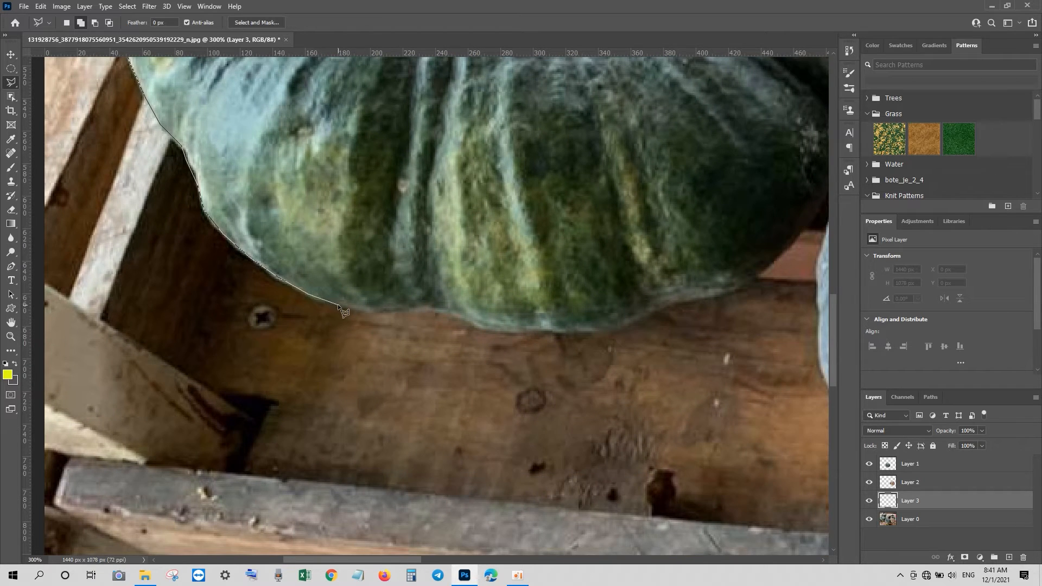
{"action": "left_click", "coordinate": [366, 313]}
{"action": "left_click", "coordinate": [583, 329]}
{"action": "left_click", "coordinate": [636, 320]}
{"action": "left_click", "coordinate": [743, 286]}
{"action": "left_click", "coordinate": [781, 259]}
Trace the large green pumpkin's right side upward, past the gap beside the dark front pumpkin
{"action": "left_click_drag", "start_coordinate": [805, 233], "coordinate": [453, 333]}
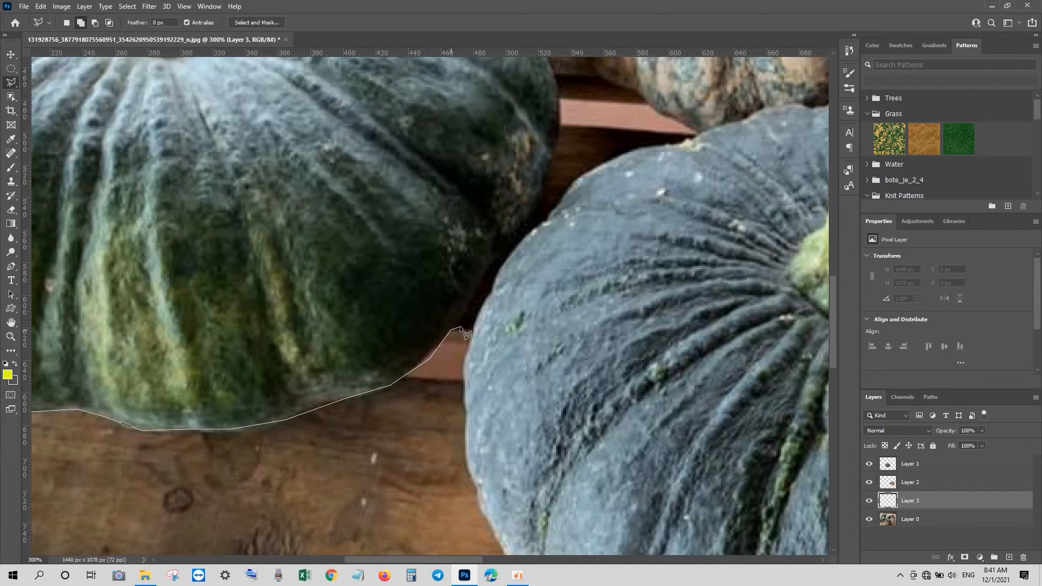
{"action": "left_click", "coordinate": [514, 239]}
{"action": "left_click", "coordinate": [534, 200]}
{"action": "left_click", "coordinate": [551, 163]}
{"action": "left_click", "coordinate": [557, 134]}
Extend the same lasso outline along the bottom and right side of the pale ribbed pumpkin behind the dark front one
{"action": "mouse_move", "coordinate": [524, 307]}
{"action": "left_mouse_down"}
{"action": "mouse_move", "coordinate": [511, 219]}
{"action": "mouse_move", "coordinate": [571, 282]}
{"action": "mouse_move", "coordinate": [606, 302]}
{"action": "left_mouse_up"}
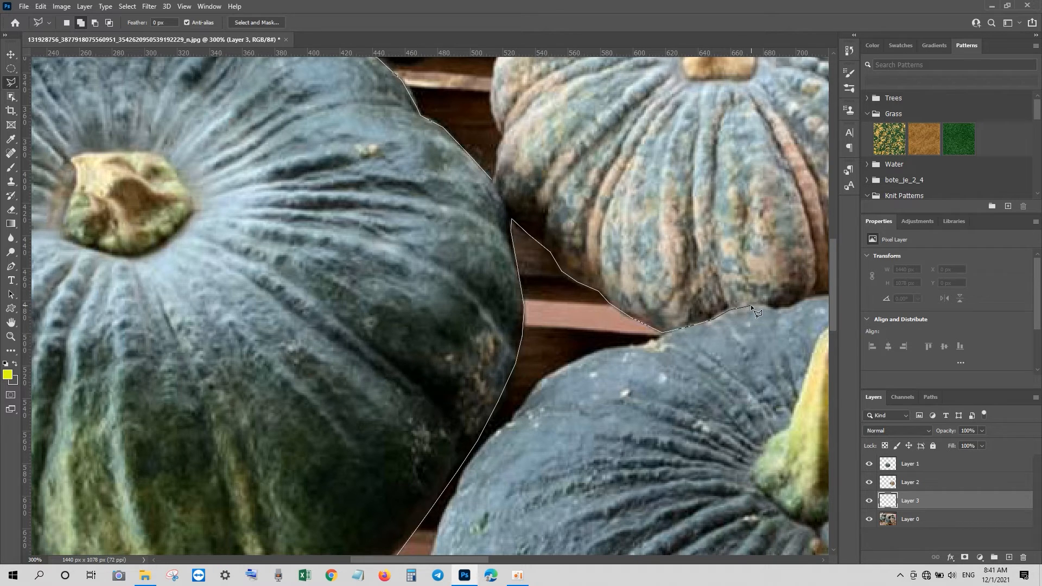
{"action": "left_click_drag", "start_coordinate": [750, 305], "coordinate": [443, 309]}
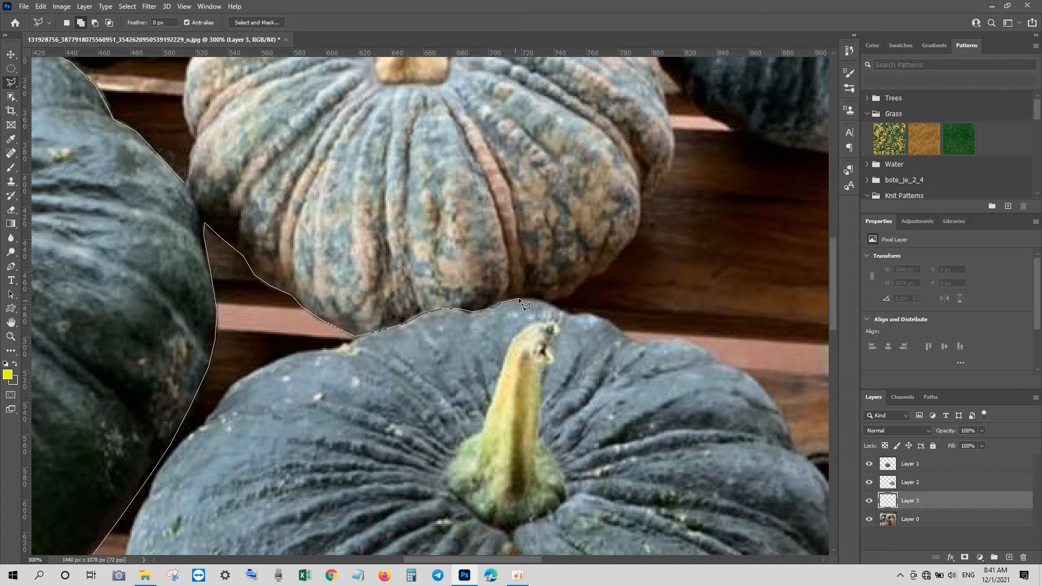
{"action": "mouse_move", "coordinate": [548, 302]}
{"action": "left_mouse_down"}
{"action": "mouse_move", "coordinate": [608, 274]}
{"action": "mouse_move", "coordinate": [641, 231]}
{"action": "mouse_move", "coordinate": [668, 128]}
{"action": "mouse_move", "coordinate": [636, 196]}
{"action": "mouse_move", "coordinate": [603, 329]}
{"action": "mouse_move", "coordinate": [589, 326]}
{"action": "left_mouse_up"}
{"action": "left_click_drag", "start_coordinate": [573, 276], "coordinate": [566, 247]}
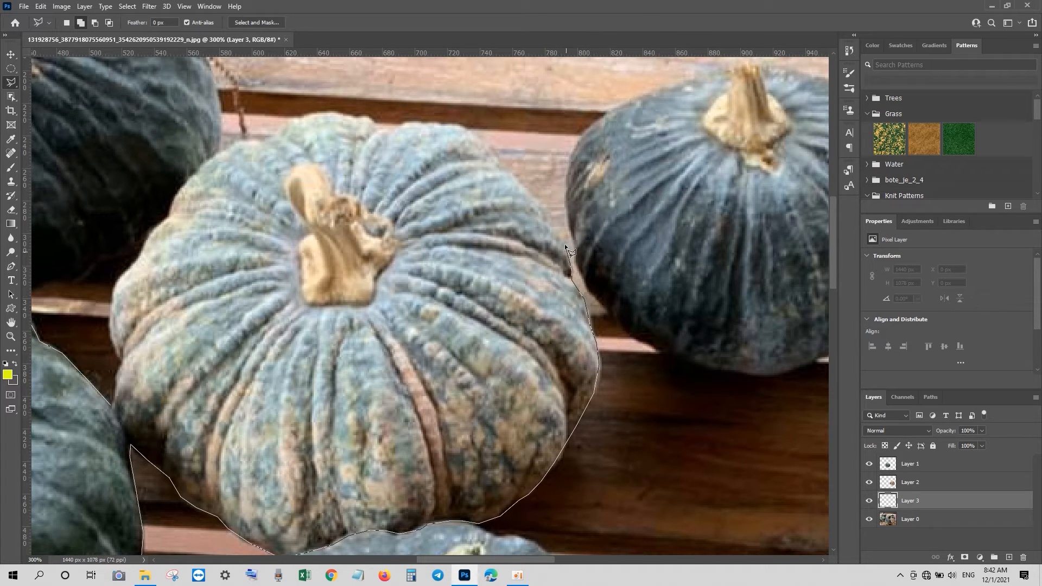
Trace the pale pumpkin's upper and left edges and close the selection around it and the large green pumpkin
{"action": "mouse_move", "coordinate": [533, 191]}
{"action": "left_mouse_down"}
{"action": "mouse_move", "coordinate": [551, 216]}
{"action": "mouse_move", "coordinate": [538, 198]}
{"action": "left_mouse_up"}
{"action": "mouse_move", "coordinate": [476, 135]}
{"action": "left_mouse_down"}
{"action": "mouse_move", "coordinate": [405, 121]}
{"action": "mouse_move", "coordinate": [384, 136]}
{"action": "mouse_move", "coordinate": [366, 117]}
{"action": "mouse_move", "coordinate": [279, 130]}
{"action": "left_mouse_up"}
{"action": "left_click_drag", "start_coordinate": [186, 185], "coordinate": [111, 305]}
{"action": "left_click_drag", "start_coordinate": [110, 354], "coordinate": [119, 367]}
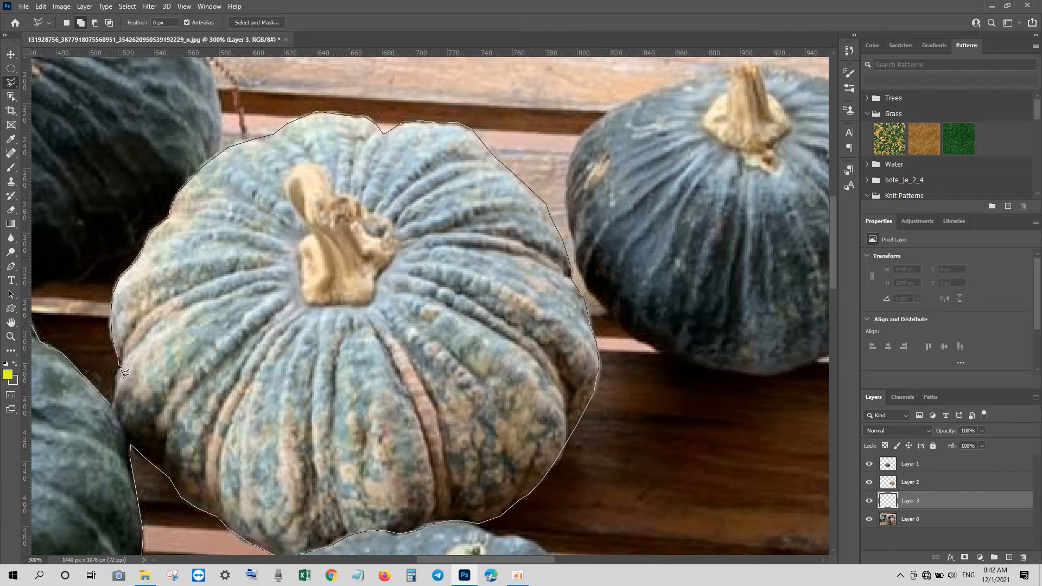
{"action": "double_click", "coordinate": [112, 403]}
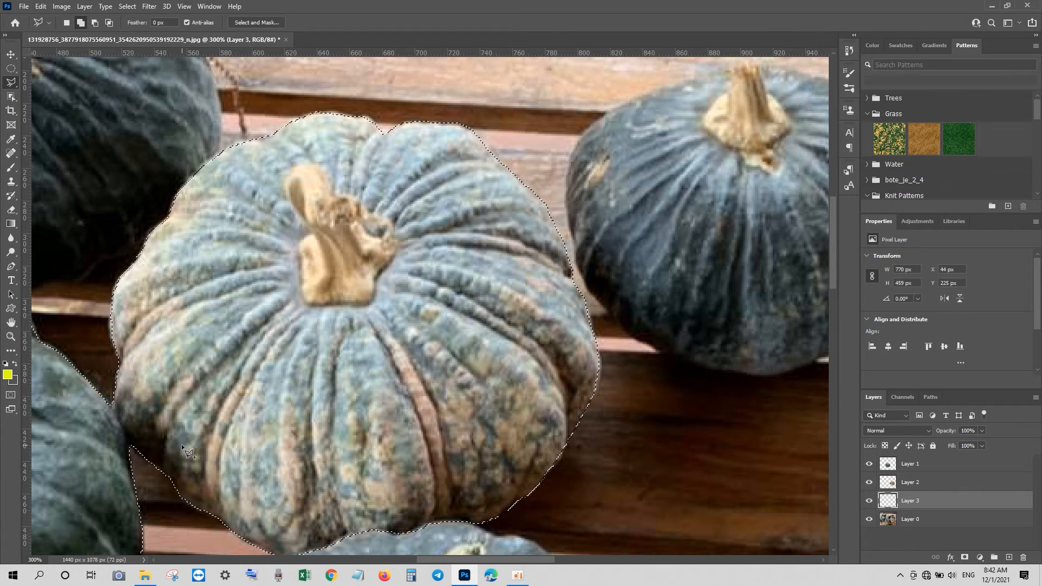
Copy the selected large green pumpkin and pale ribbed pumpkin from Layer 0 onto a new layer
{"action": "key", "text": "ctrl+minus"}
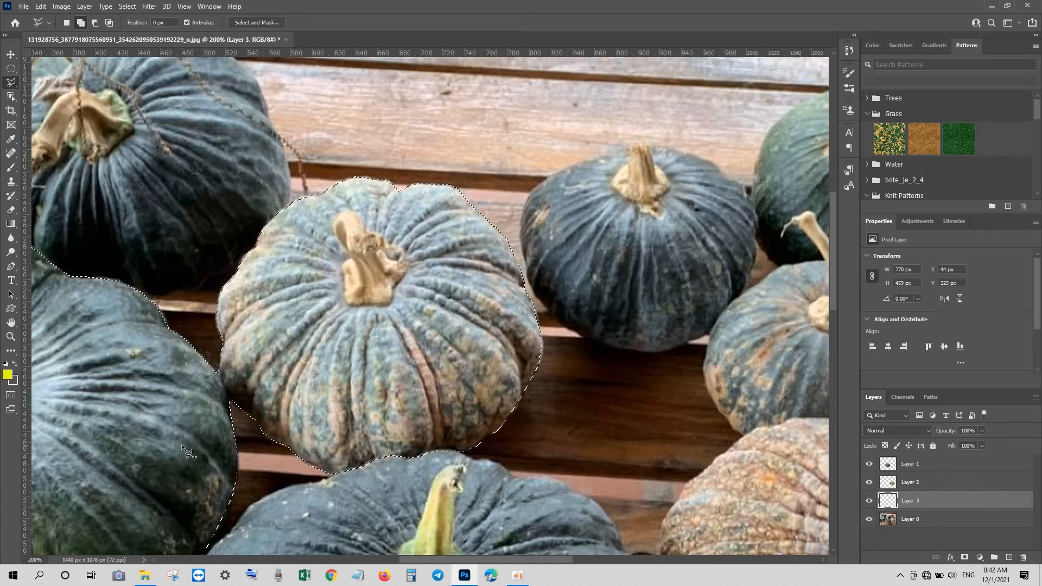
{"action": "mouse_move", "coordinate": [167, 383]}
{"action": "left_mouse_down"}
{"action": "mouse_move", "coordinate": [427, 322]}
{"action": "mouse_move", "coordinate": [454, 286]}
{"action": "left_mouse_up"}
{"action": "key", "text": "ctrl+minus"}
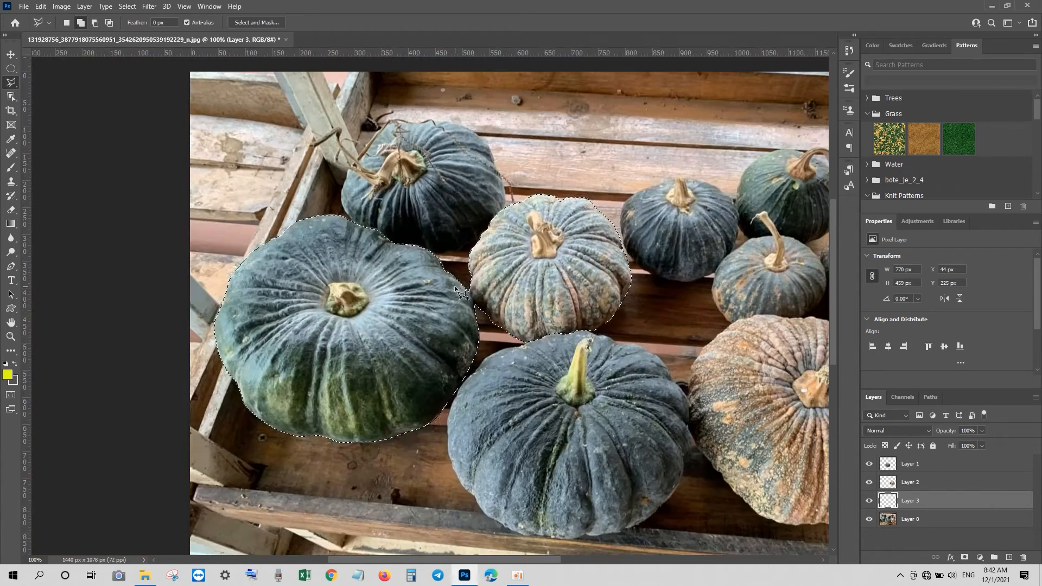
{"action": "left_click", "coordinate": [925, 521]}
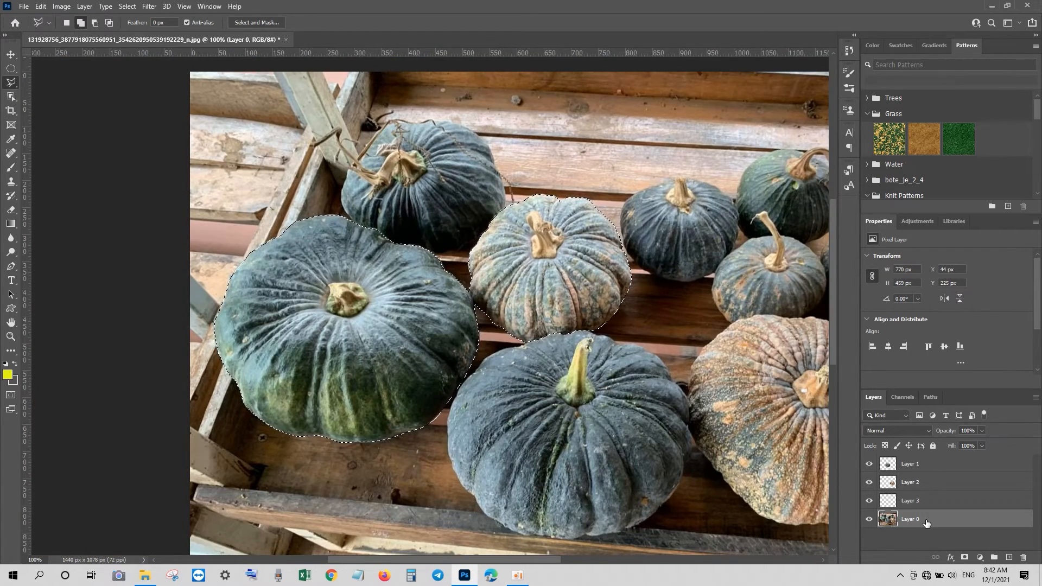
{"action": "key", "text": "ctrl+j"}
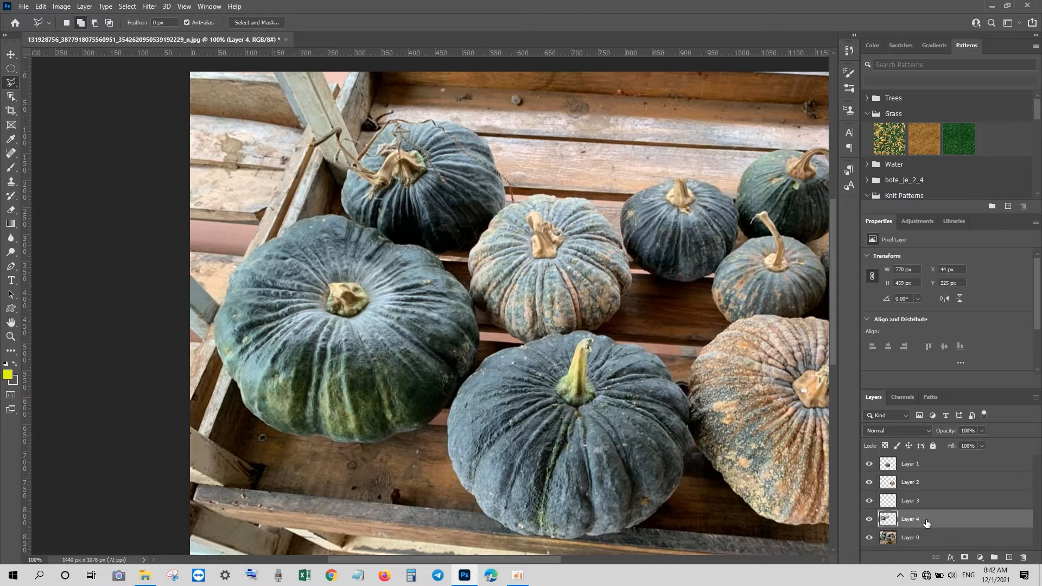
Hide the original photo, Layer 0, and switch to the Move tool
{"action": "left_click_drag", "start_coordinate": [532, 558], "coordinate": [604, 556]}
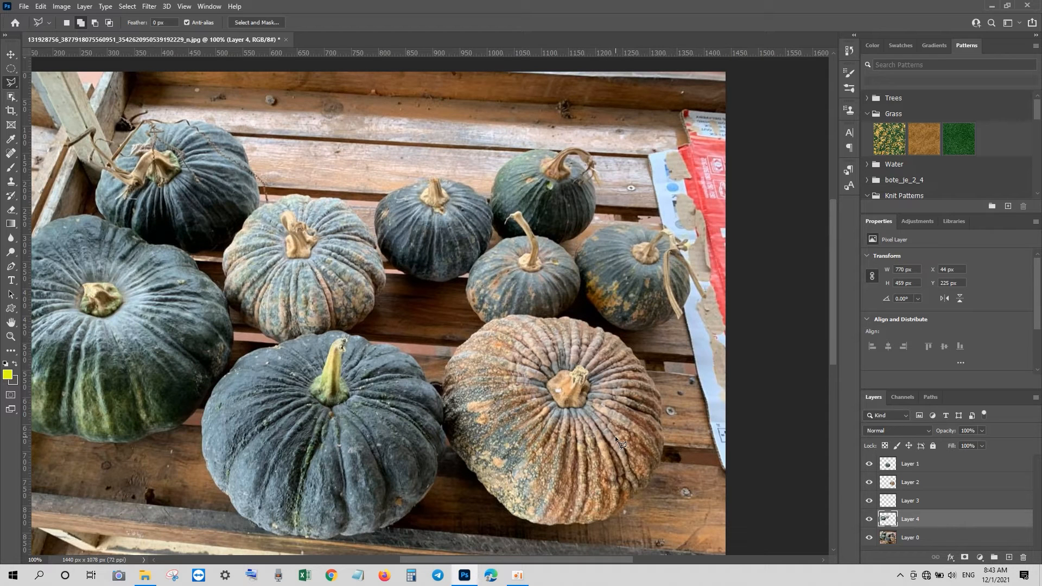
{"action": "left_click", "coordinate": [868, 537]}
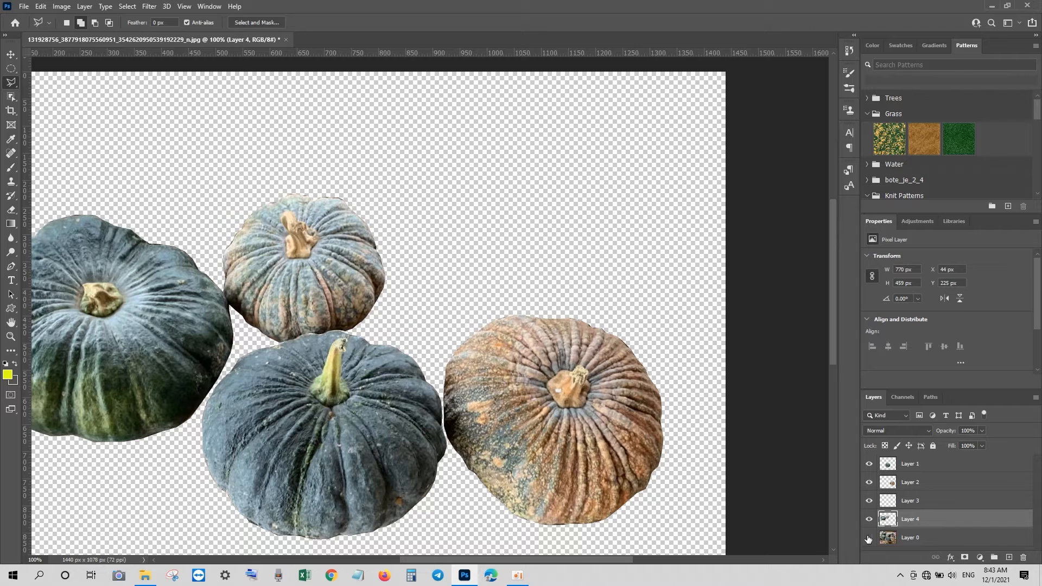
{"action": "key", "text": "ctrl+minus"}
{"action": "left_click", "coordinate": [11, 54]}
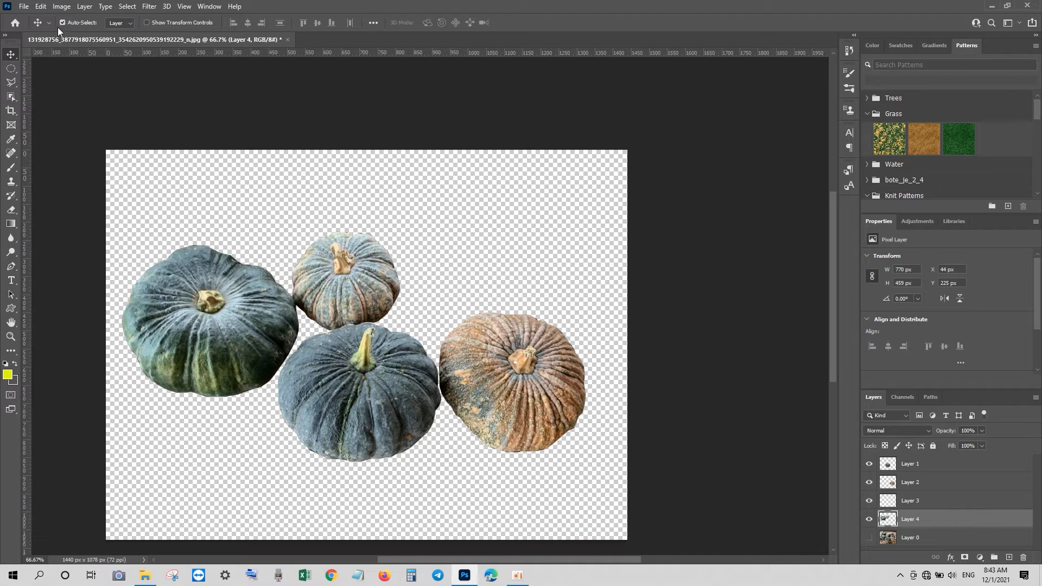
Look through the Desktop and Pictures folders for an image file to open, and close the file browser
{"action": "left_click", "coordinate": [24, 6]}
{"action": "left_click", "coordinate": [34, 29]}
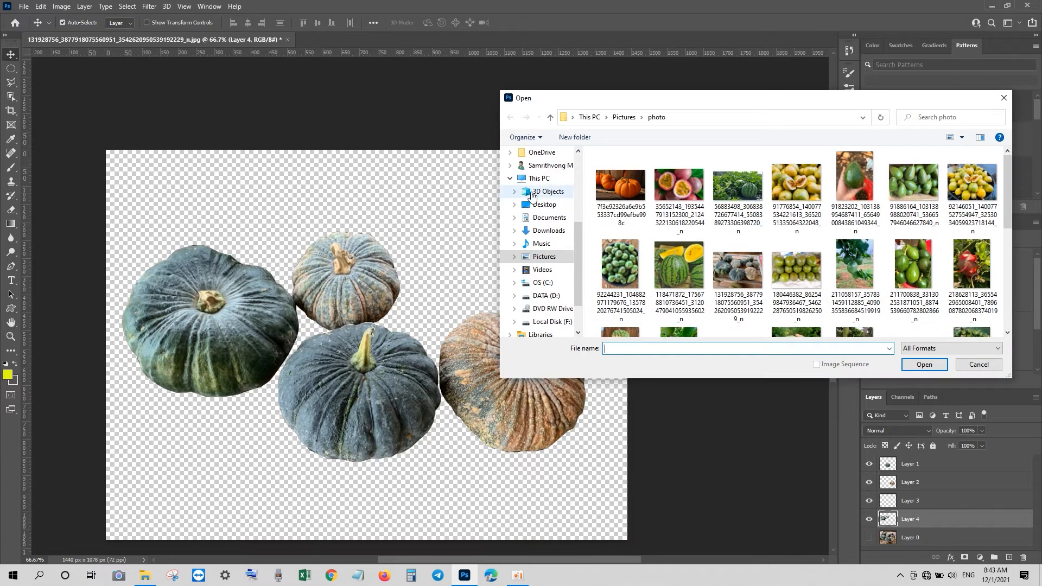
{"action": "left_click", "coordinate": [544, 204]}
{"action": "scroll", "coordinate": [728, 280], "scroll_direction": "down", "scroll_amount": 2}
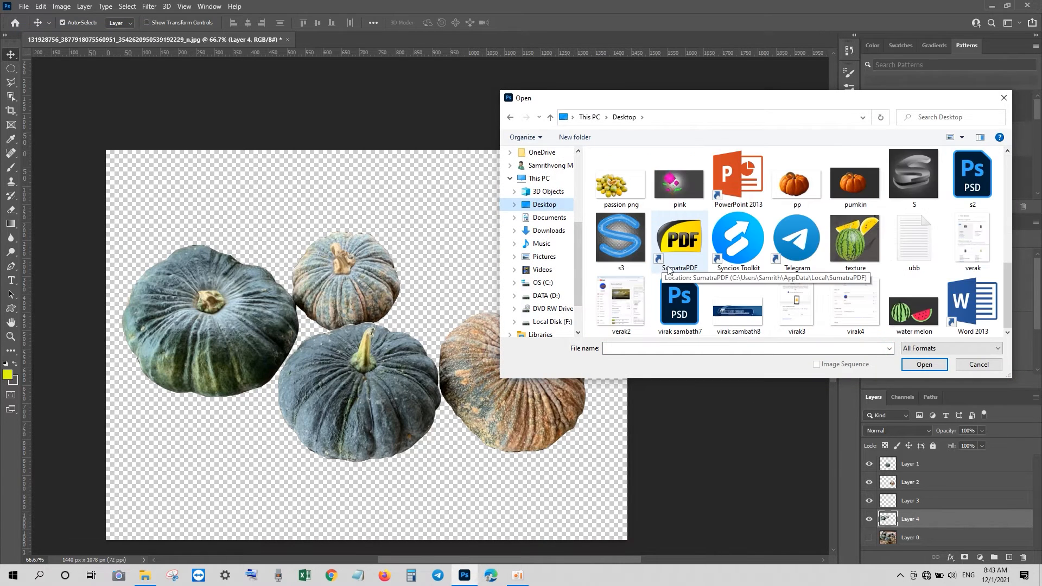
{"action": "scroll", "coordinate": [727, 280], "scroll_direction": "up", "scroll_amount": 8}
{"action": "scroll", "coordinate": [728, 280], "scroll_direction": "down", "scroll_amount": 5}
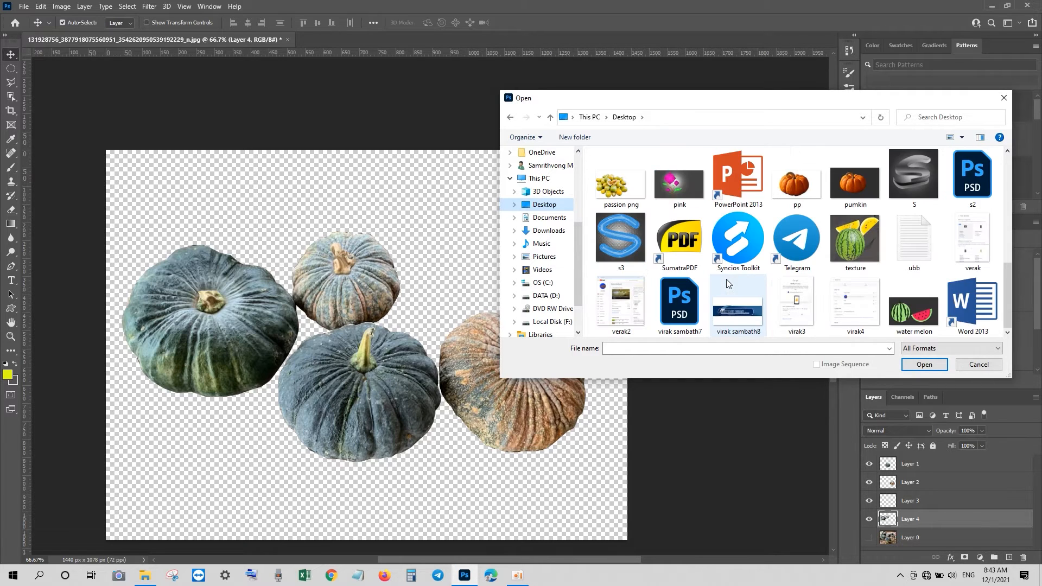
{"action": "scroll", "coordinate": [793, 291], "scroll_direction": "up", "scroll_amount": 3}
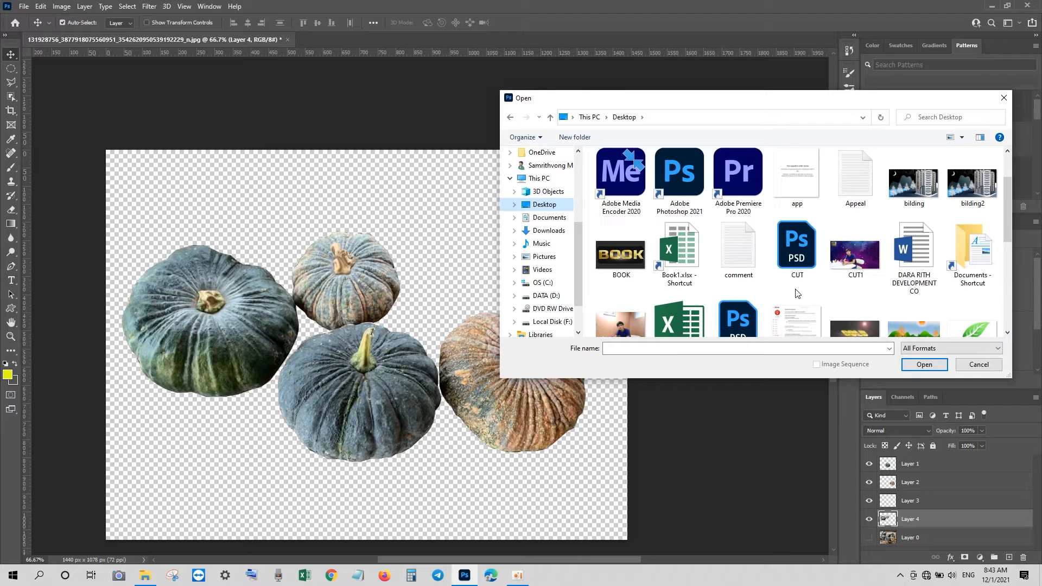
{"action": "scroll", "coordinate": [796, 293], "scroll_direction": "up", "scroll_amount": 1}
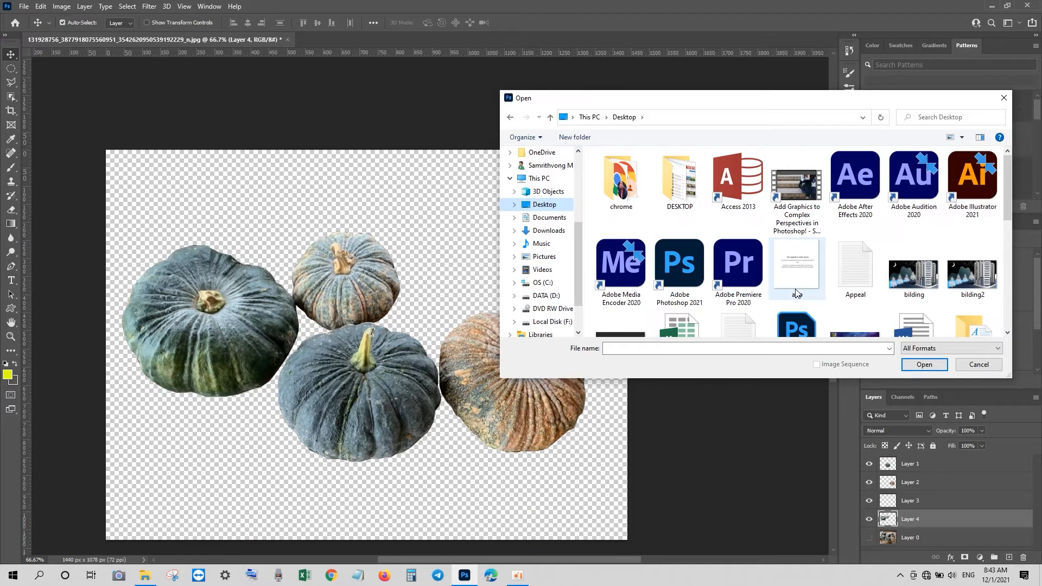
{"action": "left_click", "coordinate": [550, 257]}
{"action": "scroll", "coordinate": [753, 261], "scroll_direction": "down", "scroll_amount": 5}
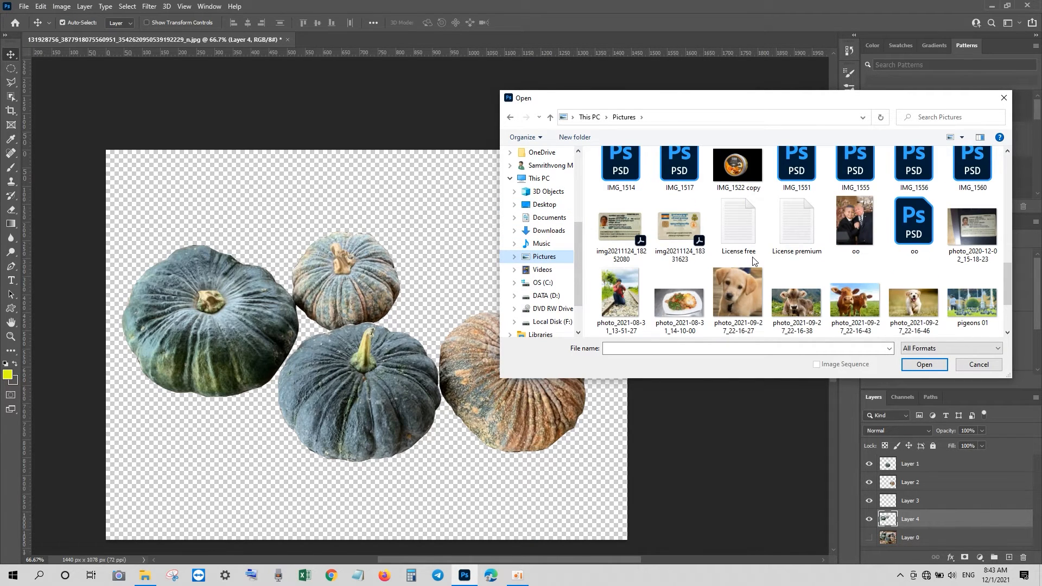
{"action": "scroll", "coordinate": [752, 258], "scroll_direction": "down", "scroll_amount": 2}
{"action": "scroll", "coordinate": [752, 256], "scroll_direction": "up", "scroll_amount": 5}
{"action": "left_click", "coordinate": [544, 204]}
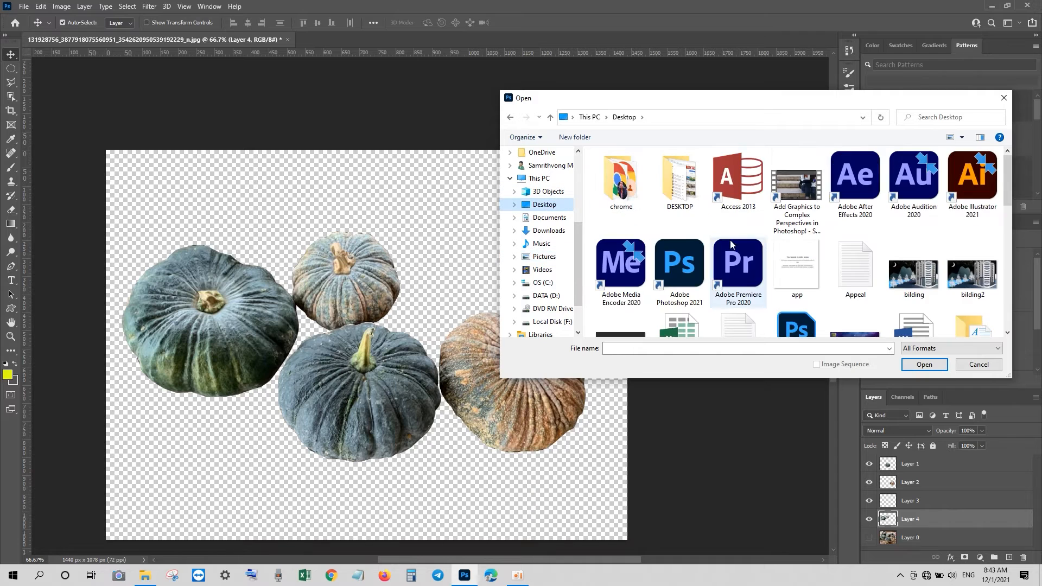
{"action": "scroll", "coordinate": [698, 238], "scroll_direction": "down", "scroll_amount": 5}
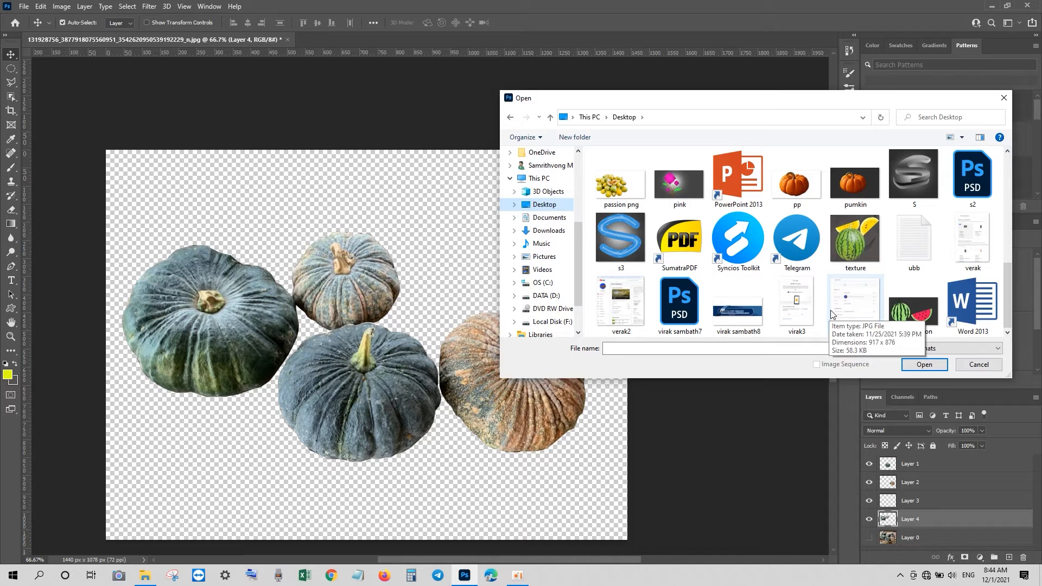
{"action": "left_click", "coordinate": [978, 364]}
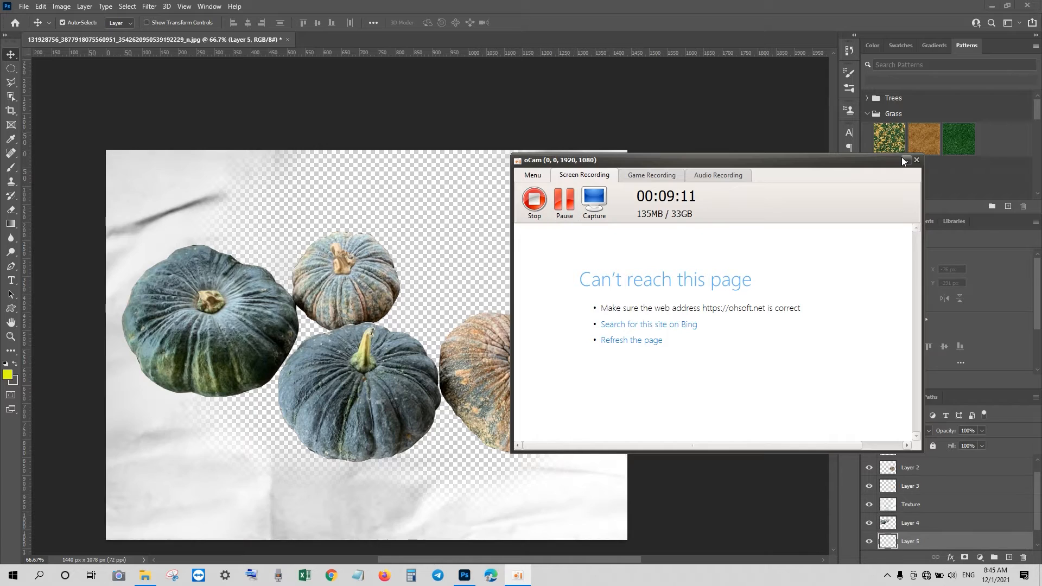
Fill Layer 5 behind the pumpkins with the dark gray background colour 555252
{"action": "left_click", "coordinate": [901, 160]}
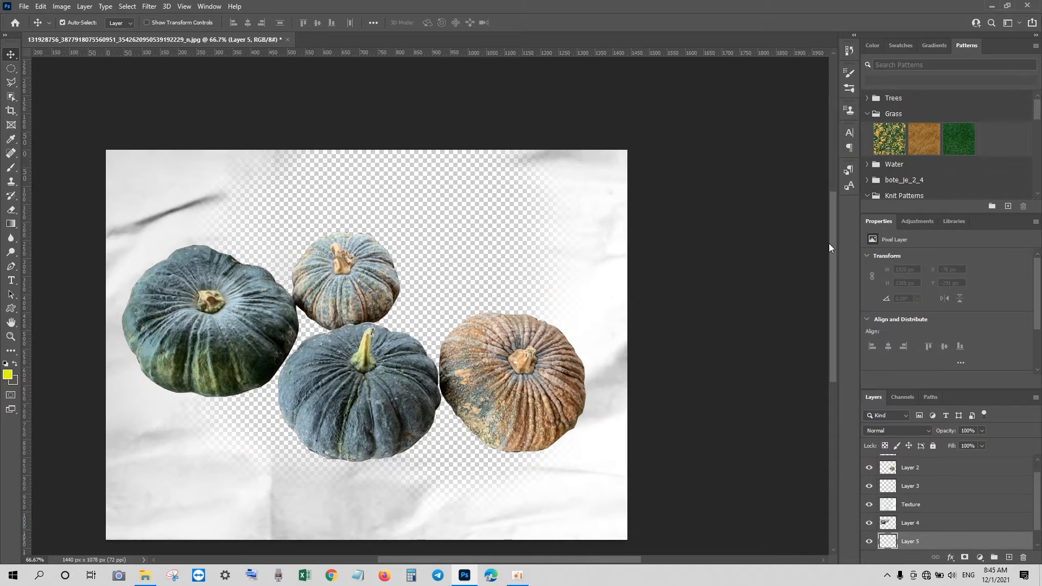
{"action": "key", "text": "ctrl+BackSpace"}
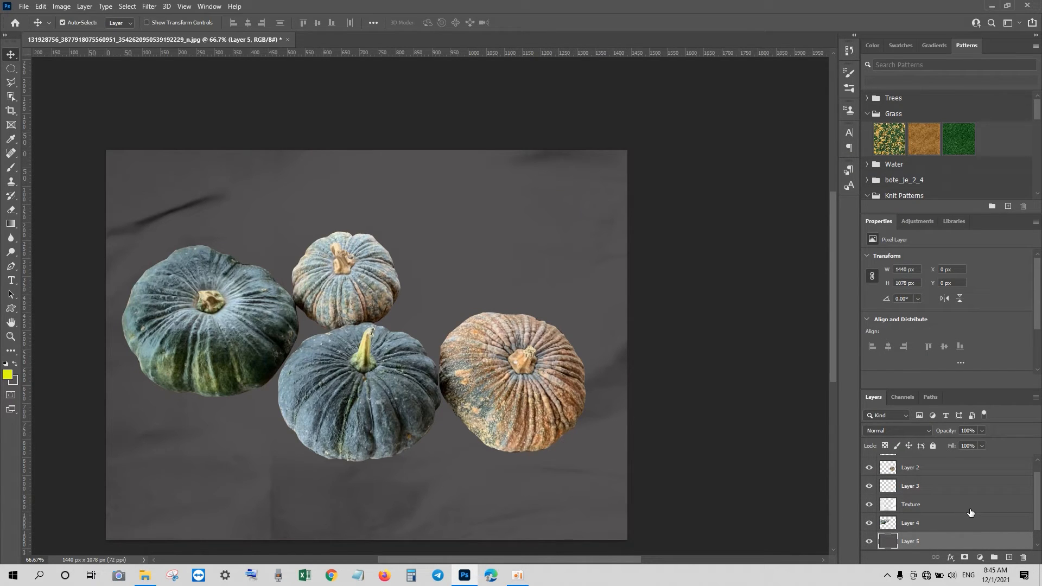
{"action": "left_click", "coordinate": [15, 382]}
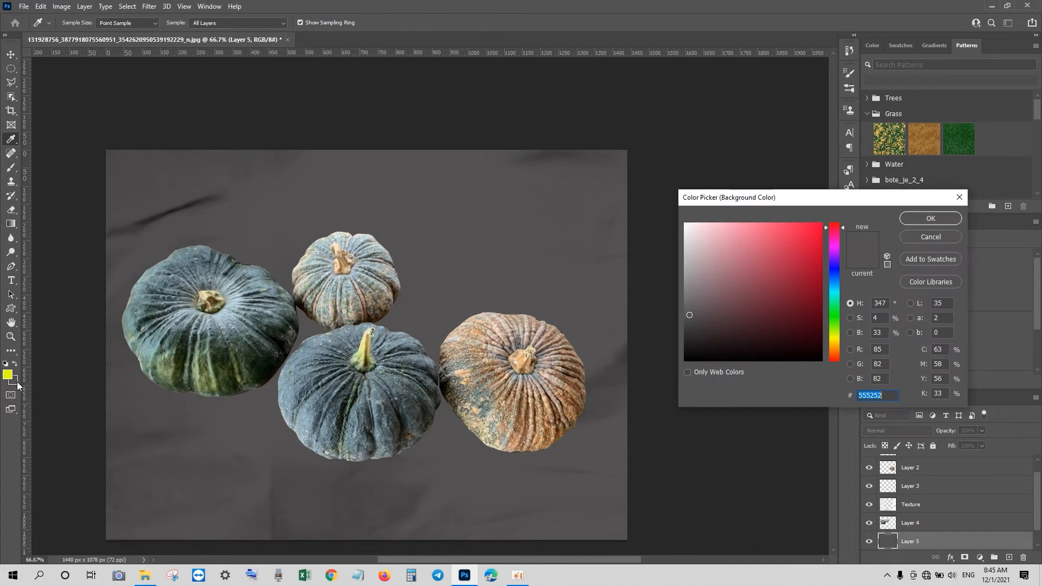
{"action": "left_click", "coordinate": [904, 240]}
{"action": "left_click", "coordinate": [949, 557]}
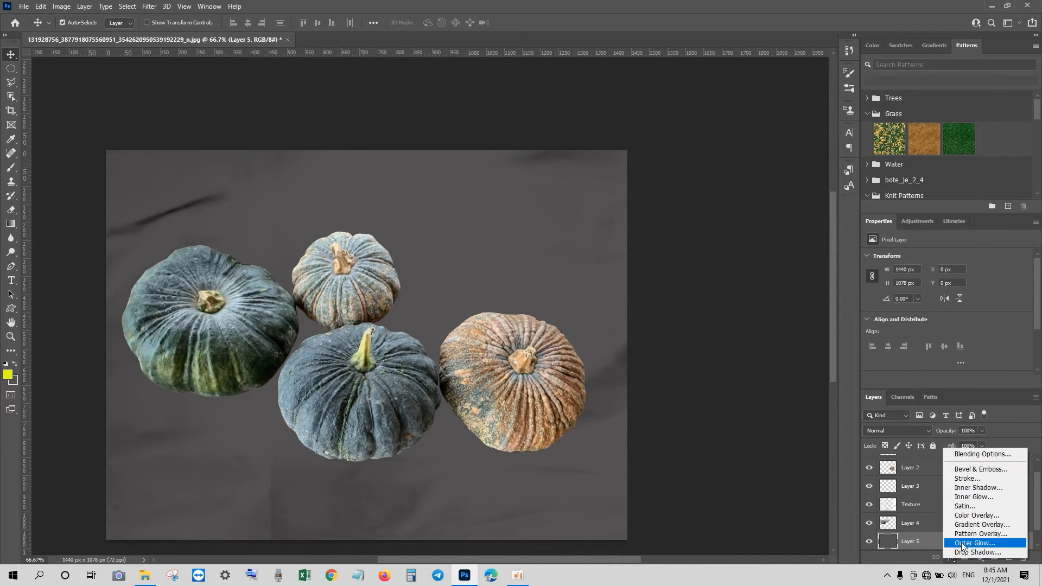
{"action": "left_click", "coordinate": [958, 526]}
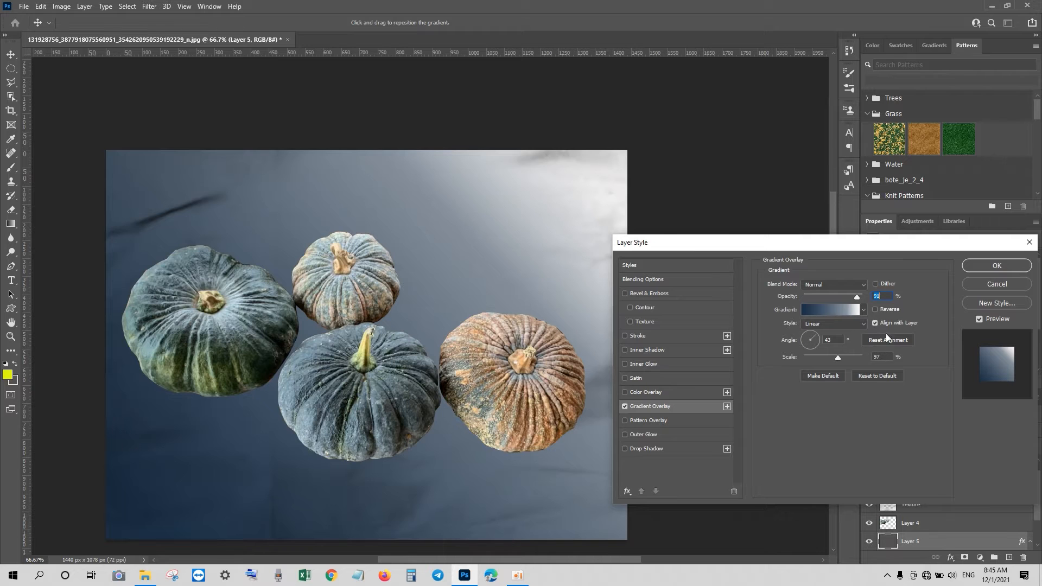
{"action": "left_click_drag", "start_coordinate": [857, 298], "coordinate": [825, 294]}
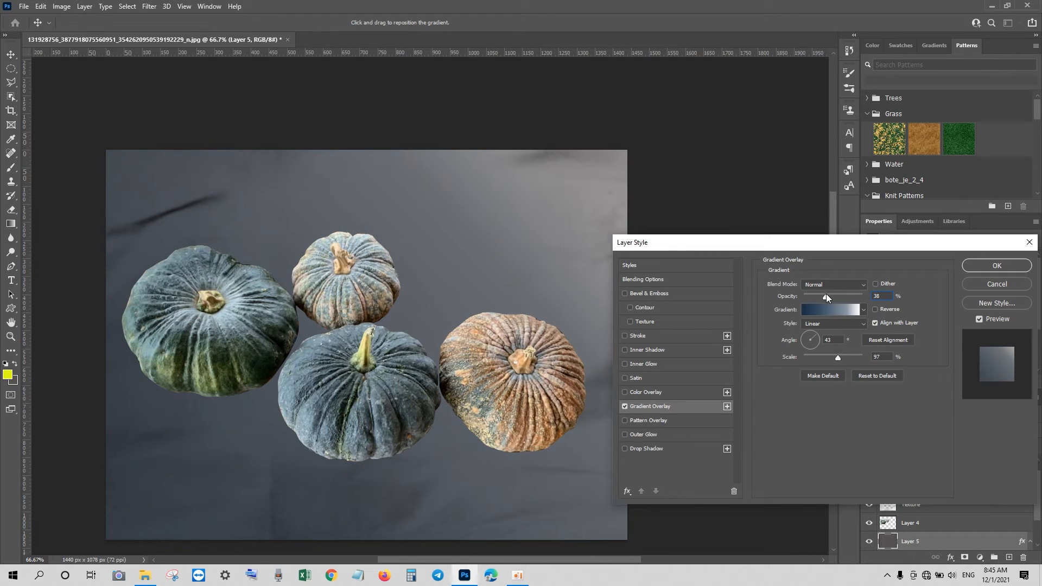
{"action": "left_click", "coordinate": [820, 310]}
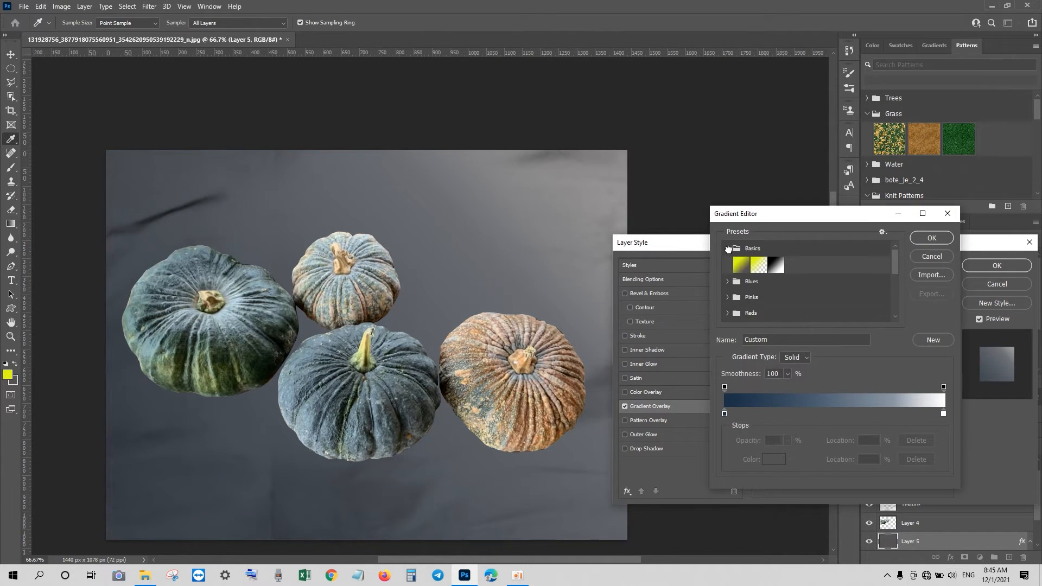
{"action": "left_click", "coordinate": [727, 248]}
{"action": "left_click", "coordinate": [776, 264]}
{"action": "left_click", "coordinate": [931, 238]}
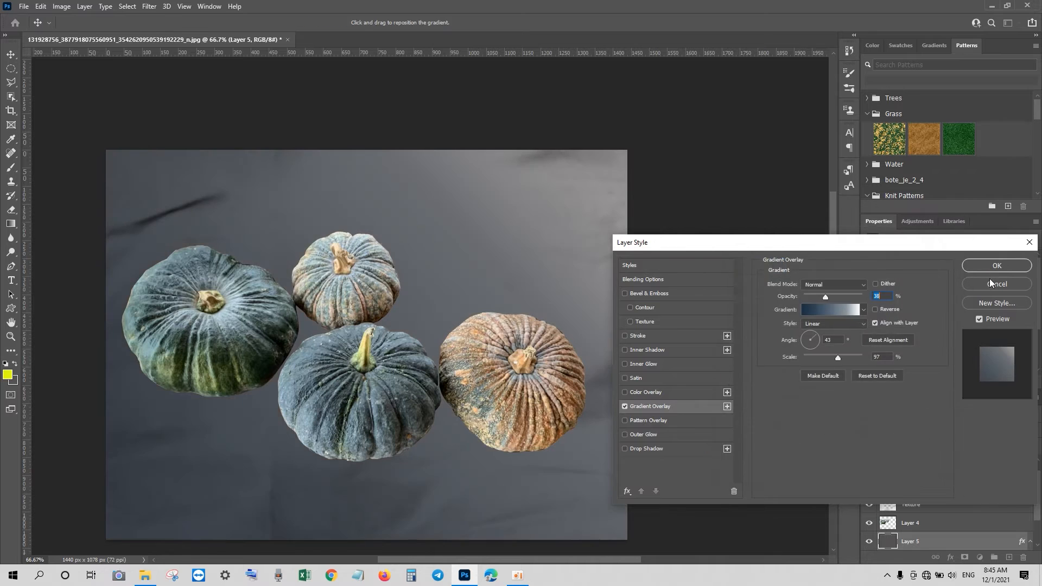
{"action": "left_click", "coordinate": [996, 266]}
Set the background colour to black, 000000, and fill Layer 5 with it
{"action": "key", "text": "v"}
{"action": "left_click", "coordinate": [15, 382]}
{"action": "type", "text": "000000"}
{"action": "left_click", "coordinate": [942, 213]}
{"action": "key", "text": "ctrl+BackSpace"}
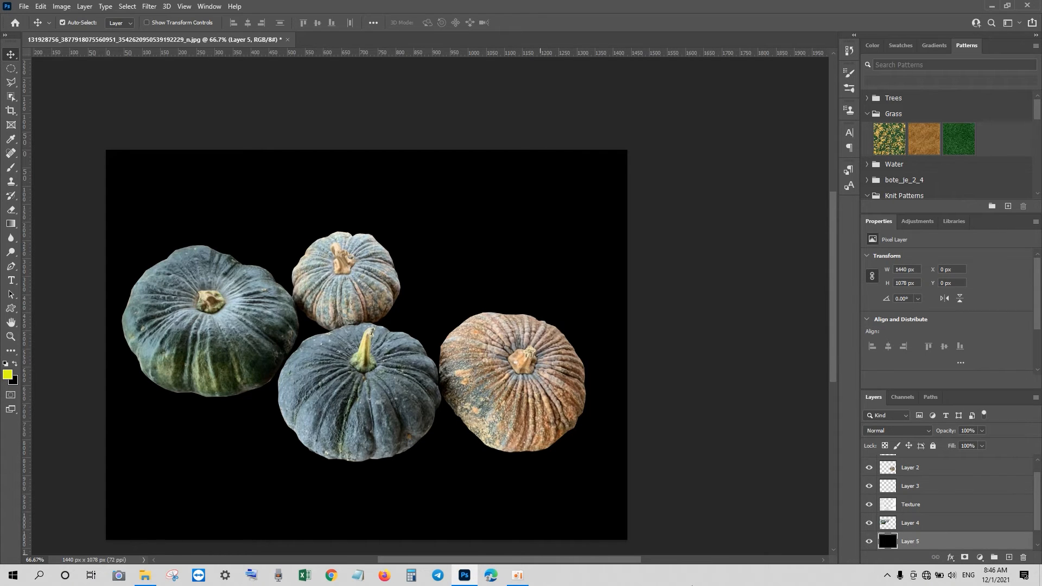
Set the background colour to the neutral gray 616161 and fill Layer 5 with it
{"action": "left_click", "coordinate": [13, 381]}
{"action": "left_click", "coordinate": [685, 308]}
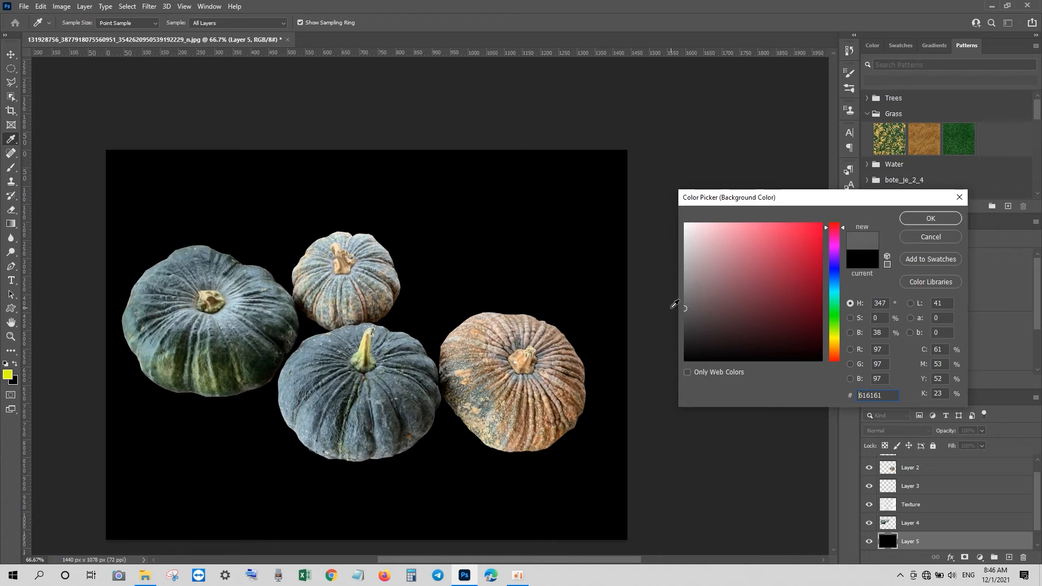
{"action": "left_click", "coordinate": [909, 216]}
{"action": "key", "text": "ctrl+BackSpace"}
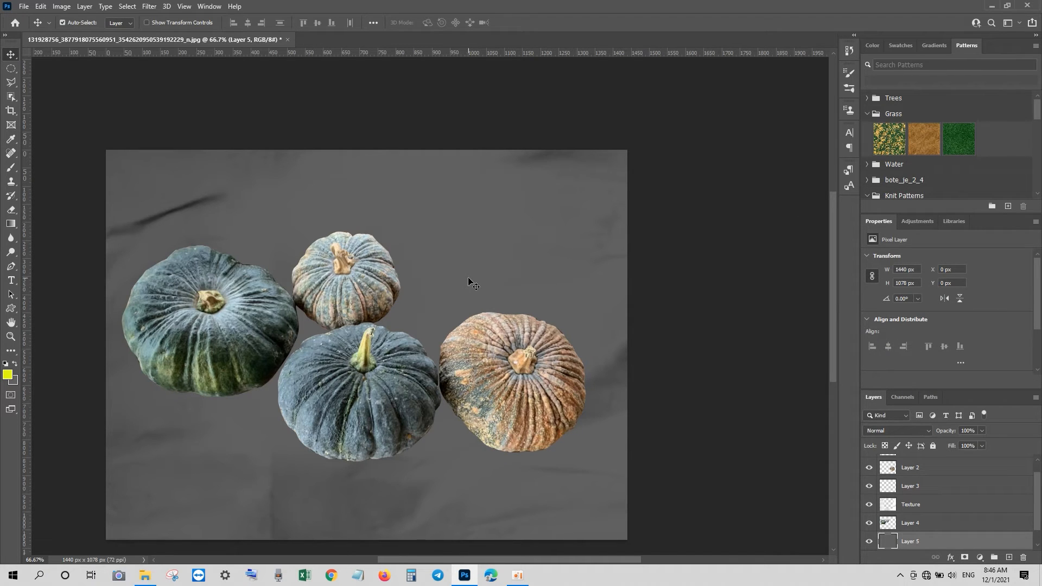
Create a new layer above the gray Layer 5 and pick a near-black background colour with the Brush tool active
{"action": "left_click", "coordinate": [1008, 557]}
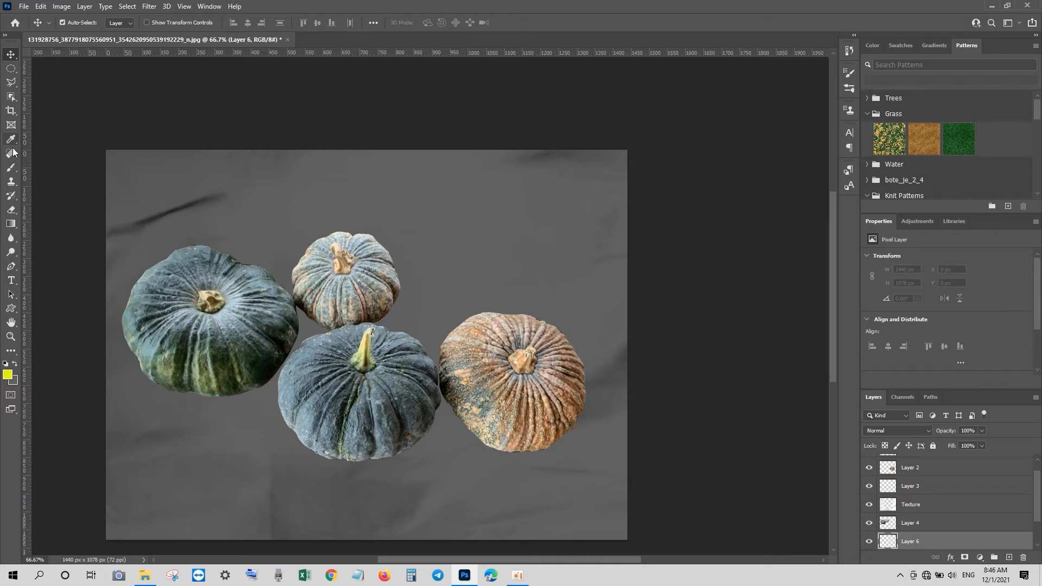
{"action": "left_click", "coordinate": [11, 167]}
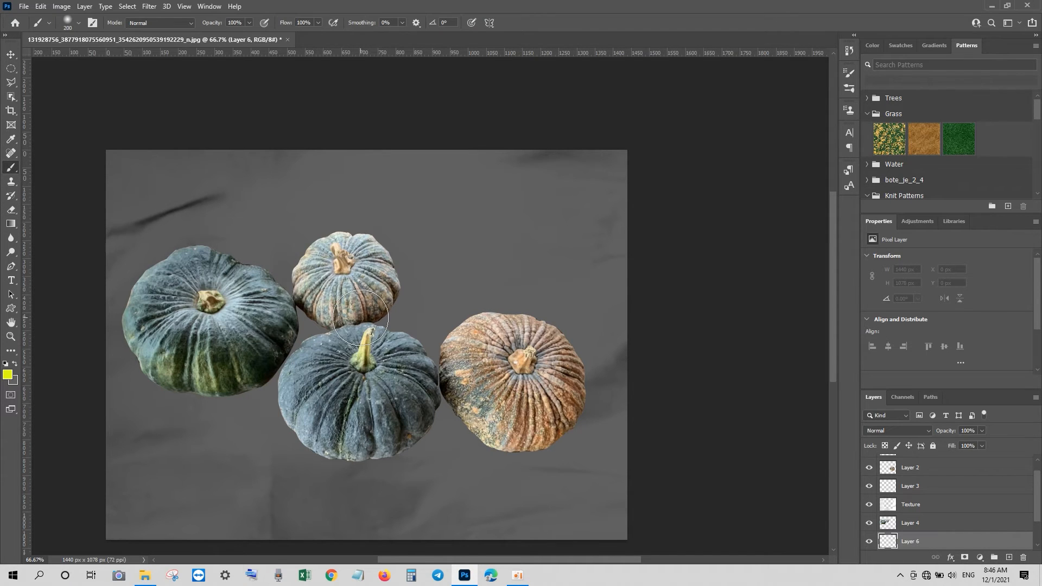
{"action": "left_click", "coordinate": [13, 381]}
{"action": "left_click", "coordinate": [613, 338]}
{"action": "left_click", "coordinate": [926, 219]}
Undo the yellow trial stroke and paint a soft dark spot between the pumpkins with the near-black colour at brush size 700
{"action": "left_click_drag", "start_coordinate": [331, 336], "coordinate": [399, 342]}
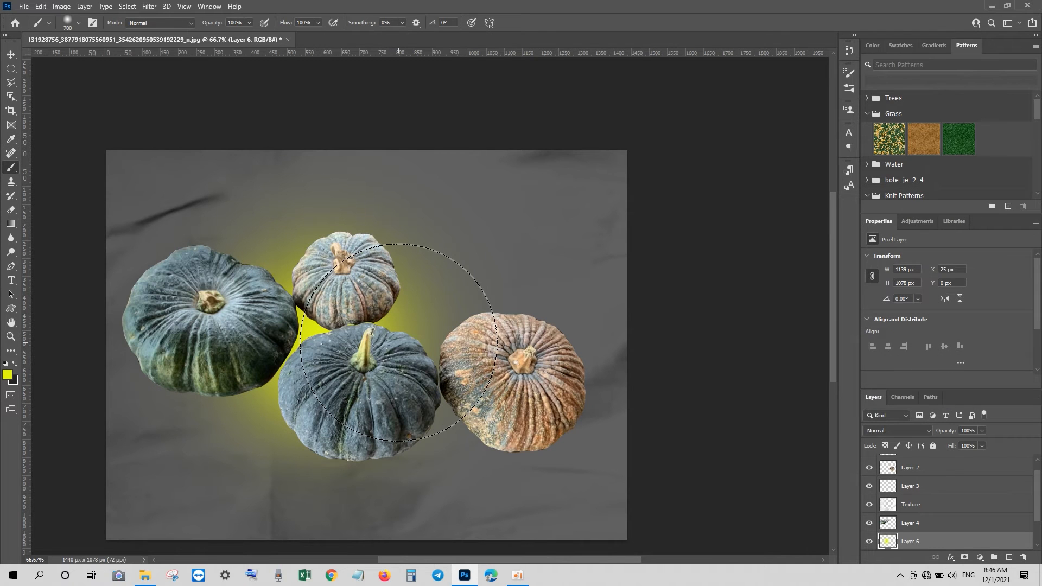
{"action": "key", "text": "ctrl+z"}
{"action": "left_click", "coordinate": [14, 363]}
{"action": "left_click", "coordinate": [395, 309]}
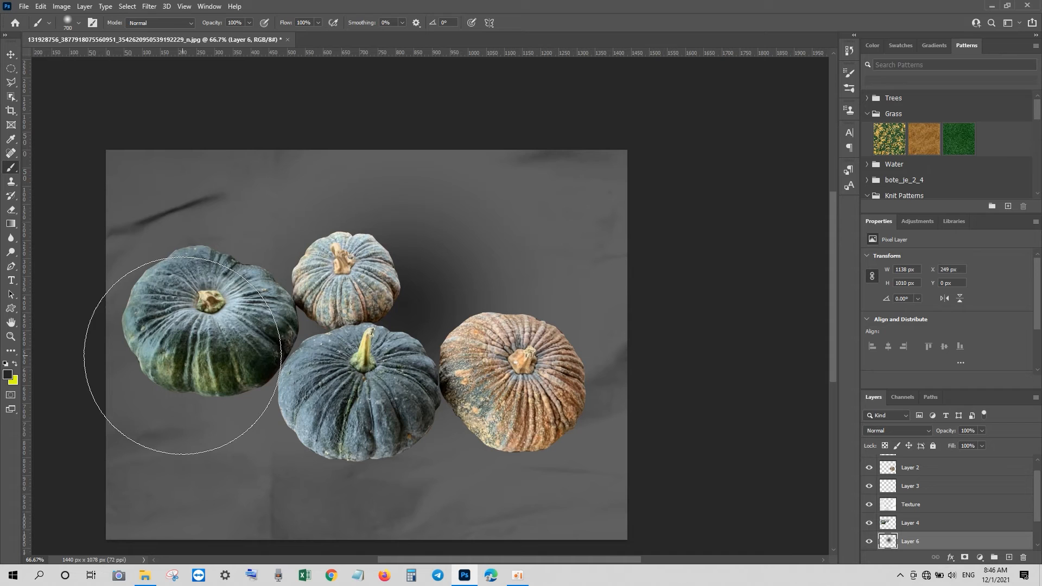
{"action": "left_click", "coordinate": [379, 310]}
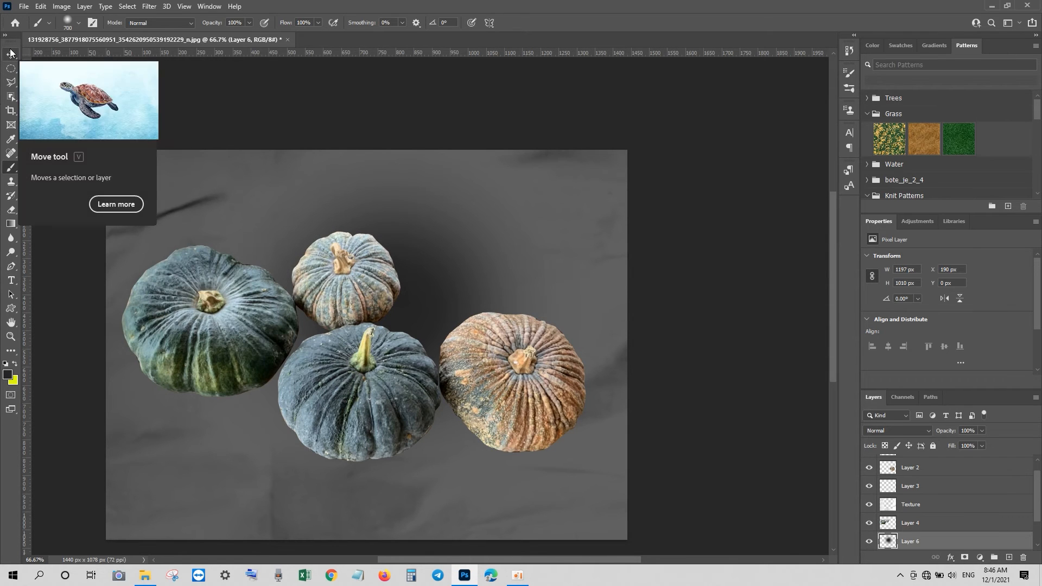
Transform the painted shadow on Layer 6 into a flat ellipse about 979 by 215 px and place it beneath the large green pumpkin
{"action": "key", "text": "ctrl+t"}
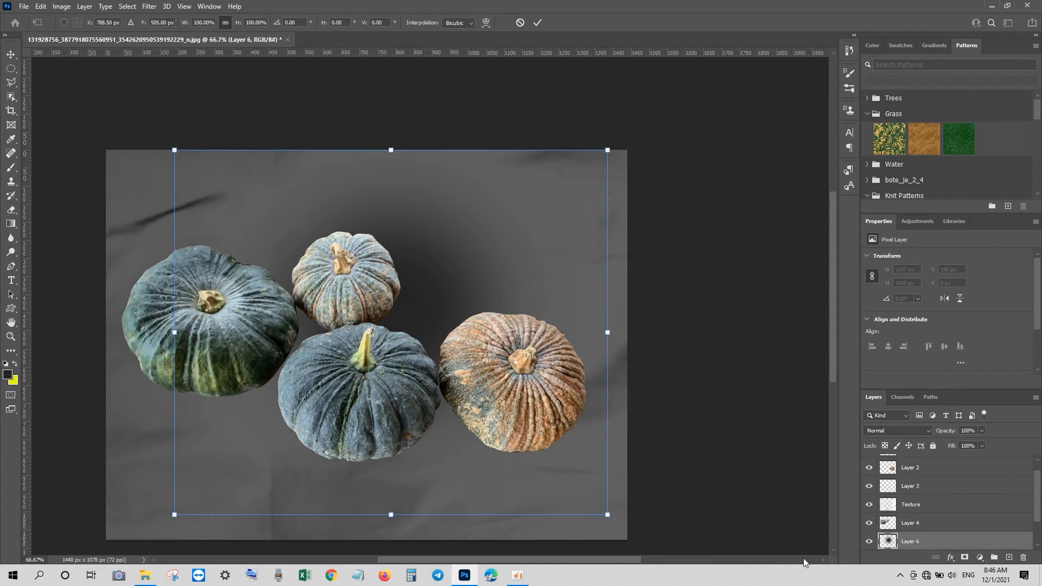
{"action": "left_click_drag", "start_coordinate": [388, 148], "coordinate": [388, 309]}
{"action": "left_click_drag", "start_coordinate": [450, 374], "coordinate": [276, 314]}
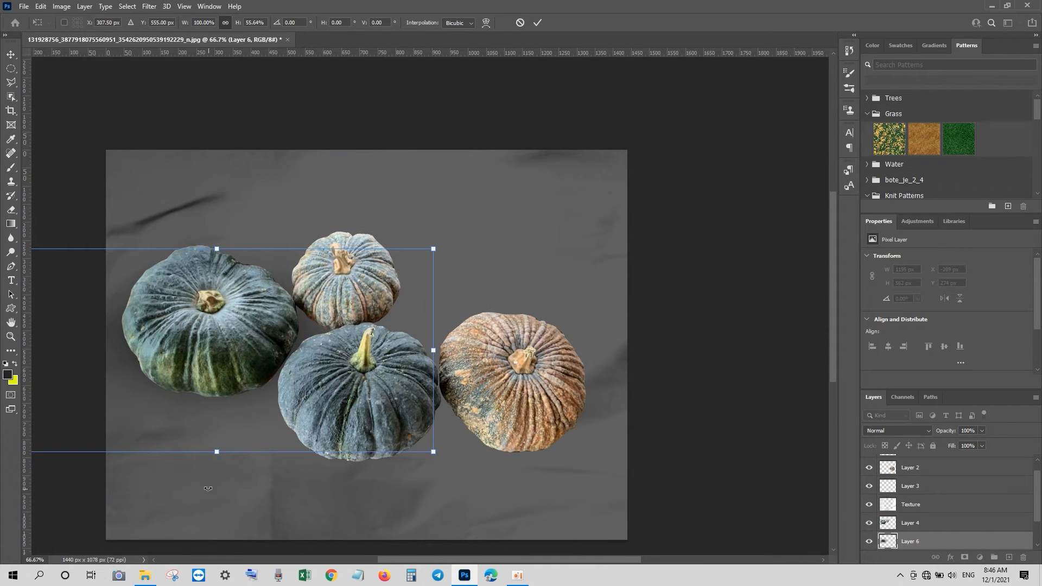
{"action": "left_click_drag", "start_coordinate": [218, 452], "coordinate": [224, 417]}
{"action": "left_click_drag", "start_coordinate": [212, 359], "coordinate": [182, 371]}
{"action": "left_click_drag", "start_coordinate": [187, 262], "coordinate": [187, 343]}
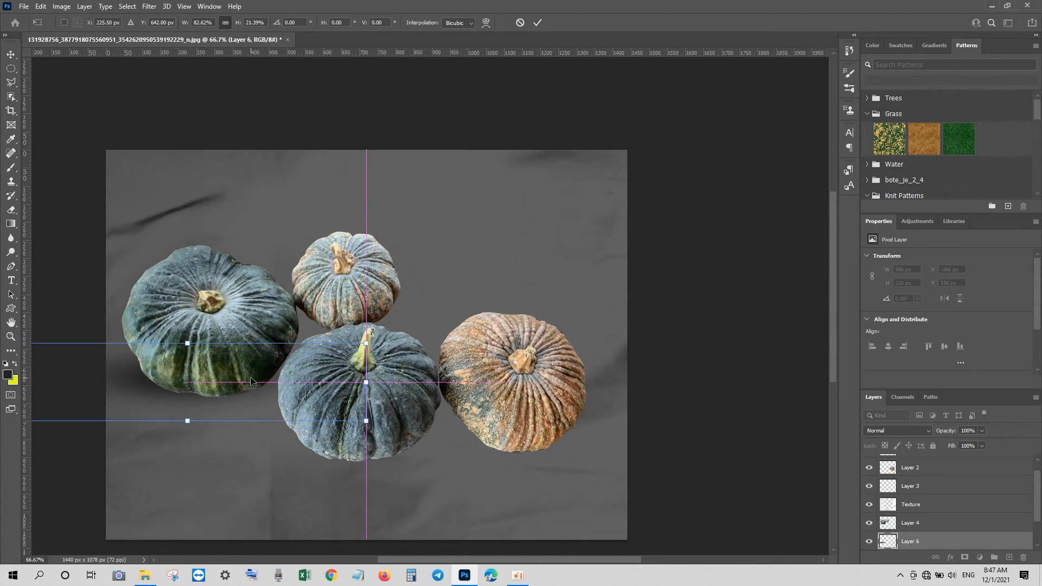
{"action": "key", "text": "Return"}
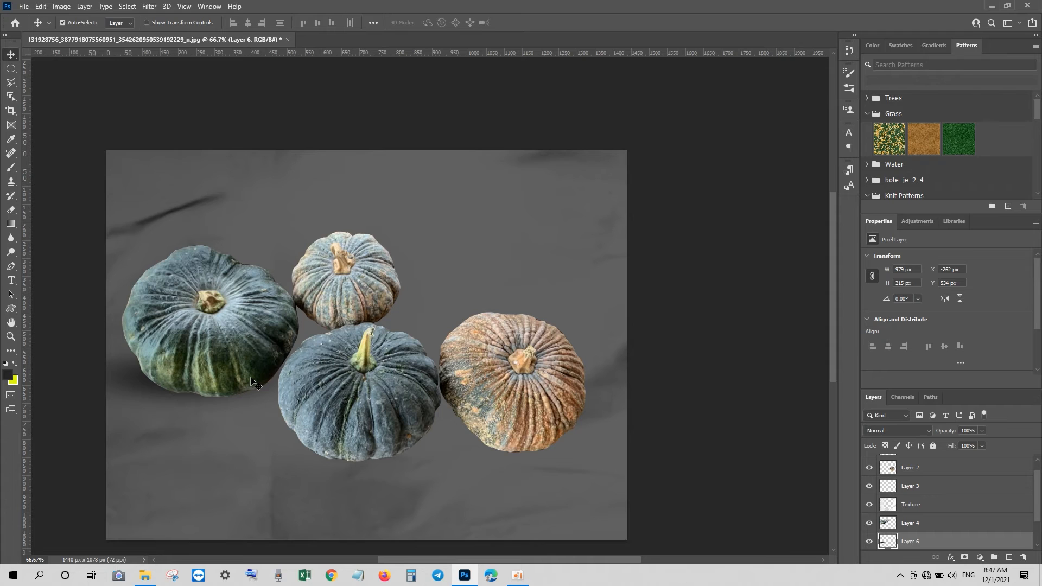
Duplicate the flattened shadow and place the copy beneath the orange pumpkin
{"action": "key", "text": "ctrl+j"}
{"action": "key", "text": "ctrl+t"}
{"action": "left_click_drag", "start_coordinate": [163, 381], "coordinate": [473, 438]}
{"action": "key", "text": "Return"}
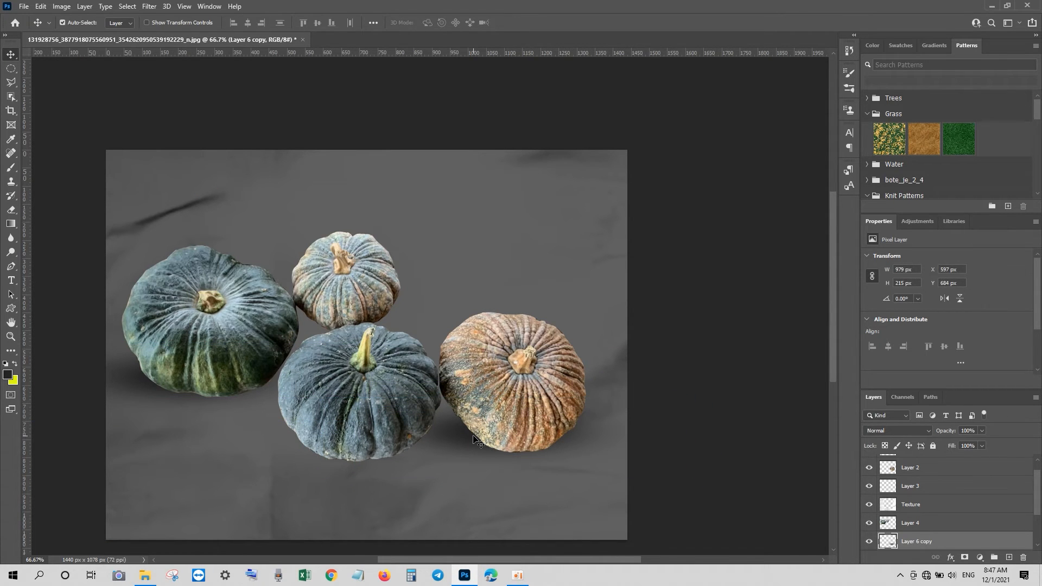
Duplicate the shadow again and place the copy beneath the front blue-gray pumpkin
{"action": "key", "text": "ctrl+j"}
{"action": "key", "text": "ctrl+t"}
{"action": "left_click_drag", "start_coordinate": [473, 438], "coordinate": [311, 436]}
{"action": "key", "text": "Return"}
Make another shadow copy and place it beneath the small pumpkin at the back
{"action": "key", "text": "ctrl+j"}
{"action": "key", "text": "ctrl+t"}
{"action": "left_click_drag", "start_coordinate": [332, 424], "coordinate": [341, 302]}
{"action": "key", "text": "Return"}
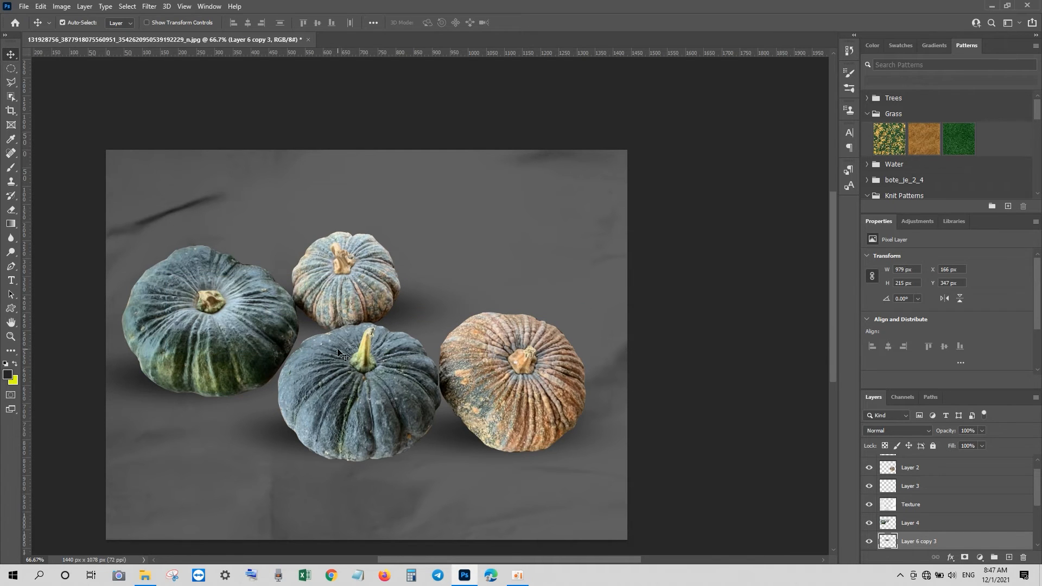
Move Layer 4 up in the layer stack, directly below Layer 2
{"action": "left_click", "coordinate": [492, 382]}
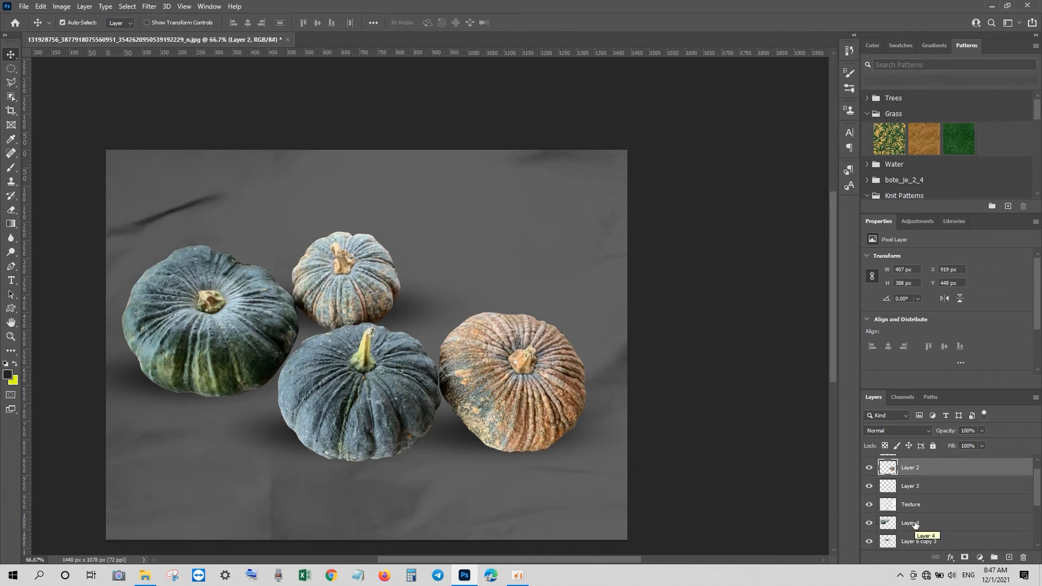
{"action": "left_click_drag", "start_coordinate": [914, 522], "coordinate": [917, 496]}
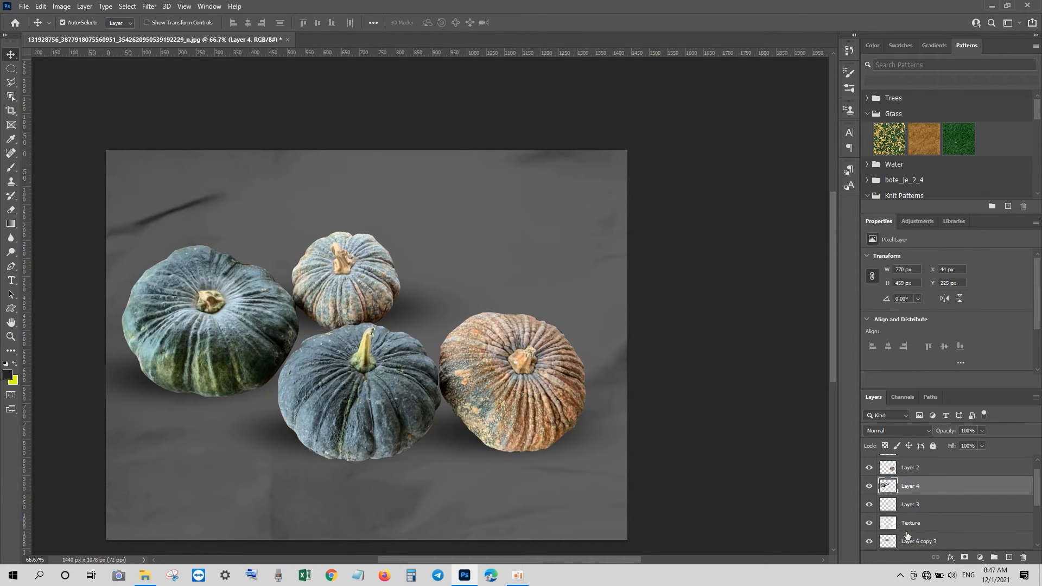
Brighten the front pumpkin on Layer 1 with Levels by slightly lowering the white input level
{"action": "scroll", "coordinate": [908, 534], "scroll_direction": "up", "scroll_amount": 1}
{"action": "left_click", "coordinate": [909, 467]}
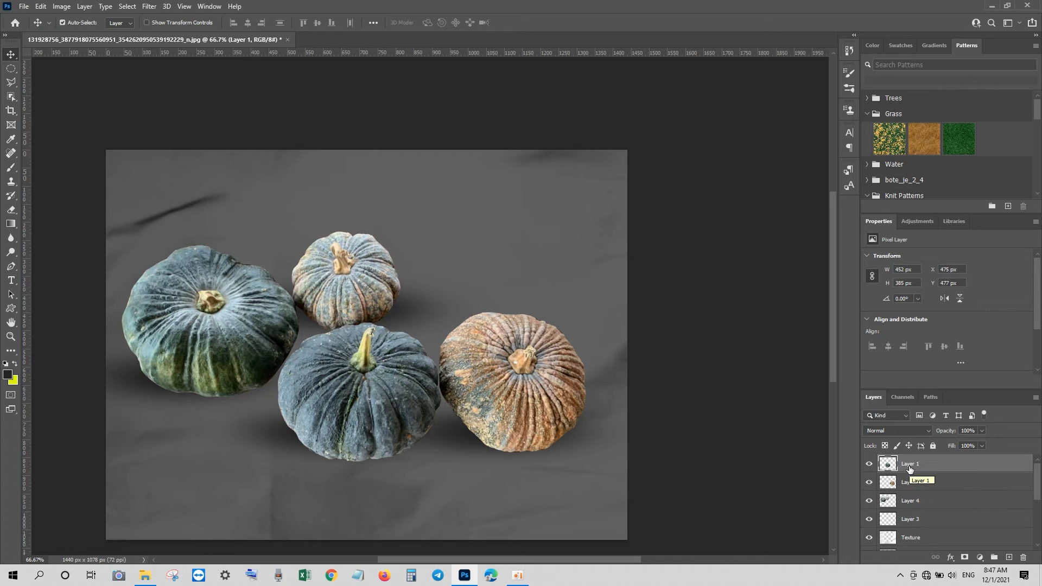
{"action": "left_click", "coordinate": [61, 6]}
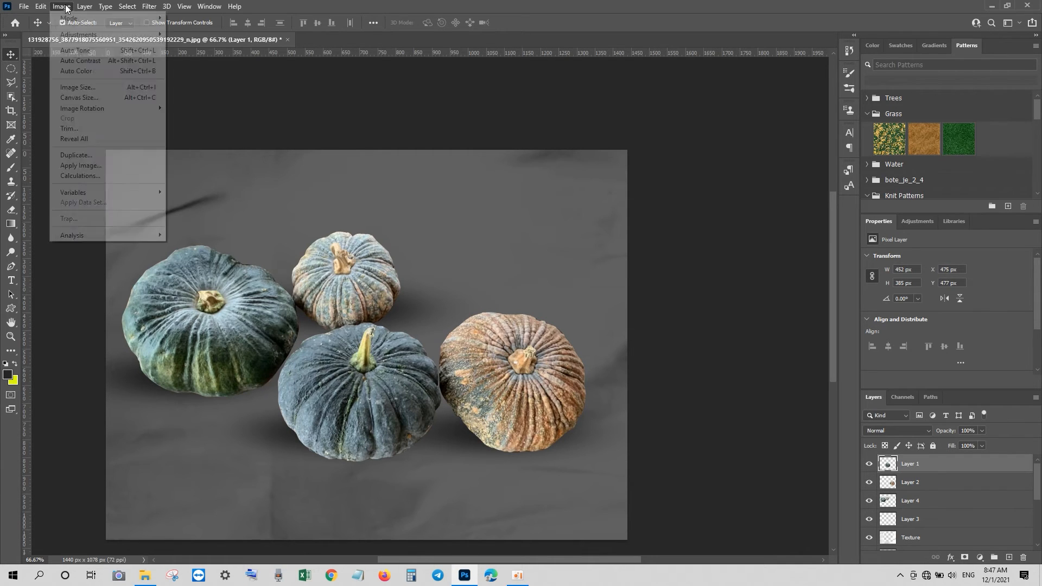
{"action": "mouse_move", "coordinate": [122, 36]}
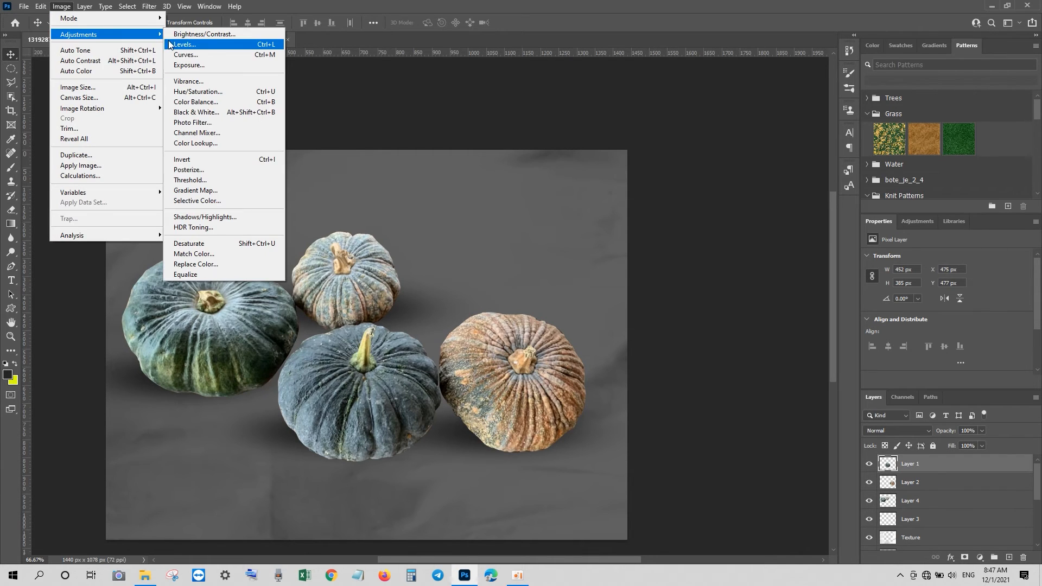
{"action": "left_click", "coordinate": [202, 45]}
{"action": "mouse_move", "coordinate": [952, 374]}
{"action": "left_mouse_down"}
{"action": "mouse_move", "coordinate": [960, 375]}
{"action": "mouse_move", "coordinate": [945, 380]}
{"action": "left_mouse_up"}
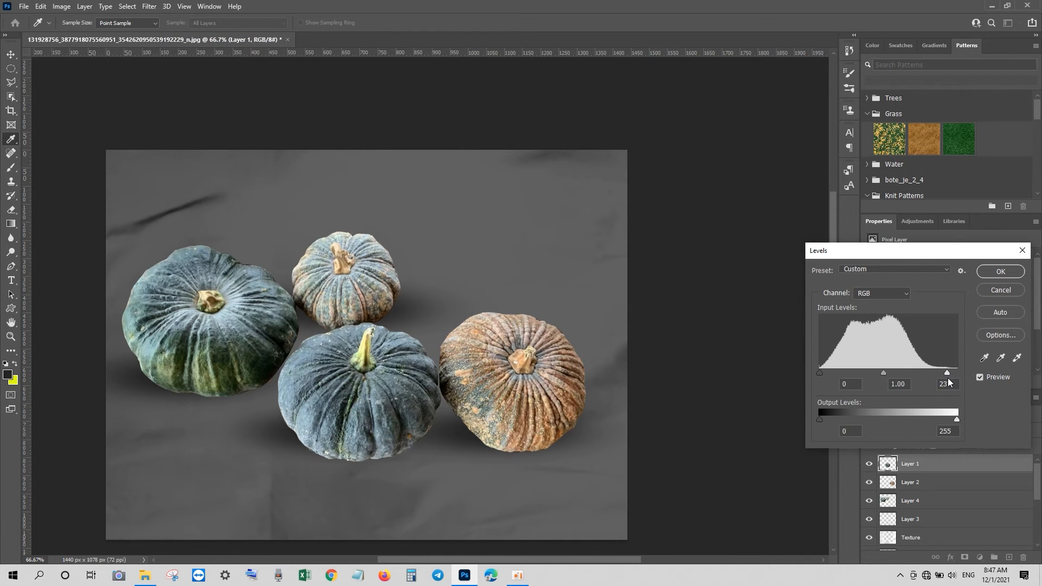
{"action": "left_click", "coordinate": [987, 268]}
{"action": "key", "text": "v"}
Increase the colour saturation of the front pumpkin on Layer 1 with Hue/Saturation
{"action": "left_click", "coordinate": [62, 6]}
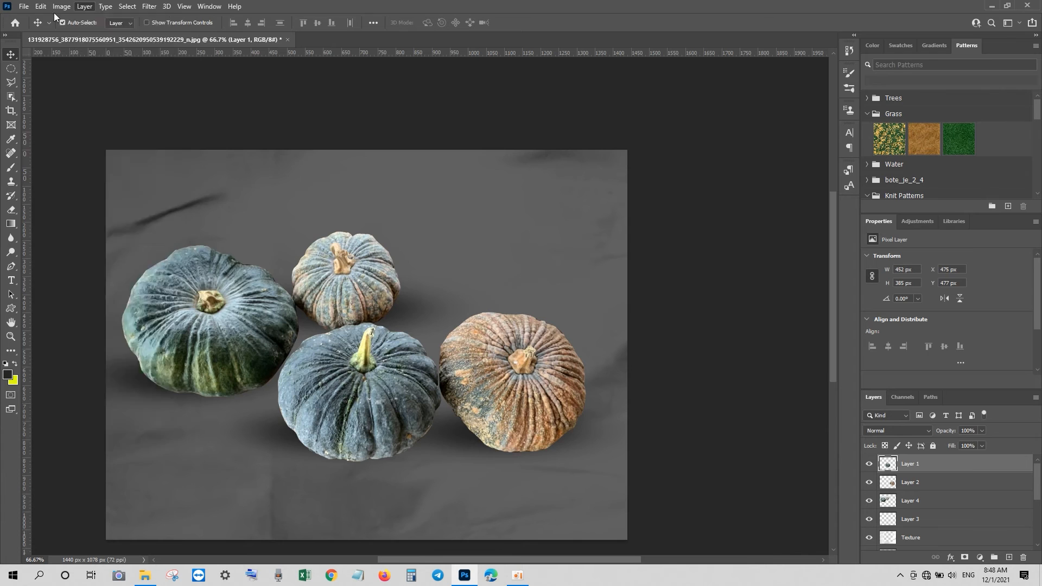
{"action": "mouse_move", "coordinate": [76, 37]}
{"action": "left_click", "coordinate": [205, 92]}
{"action": "left_click", "coordinate": [845, 209]}
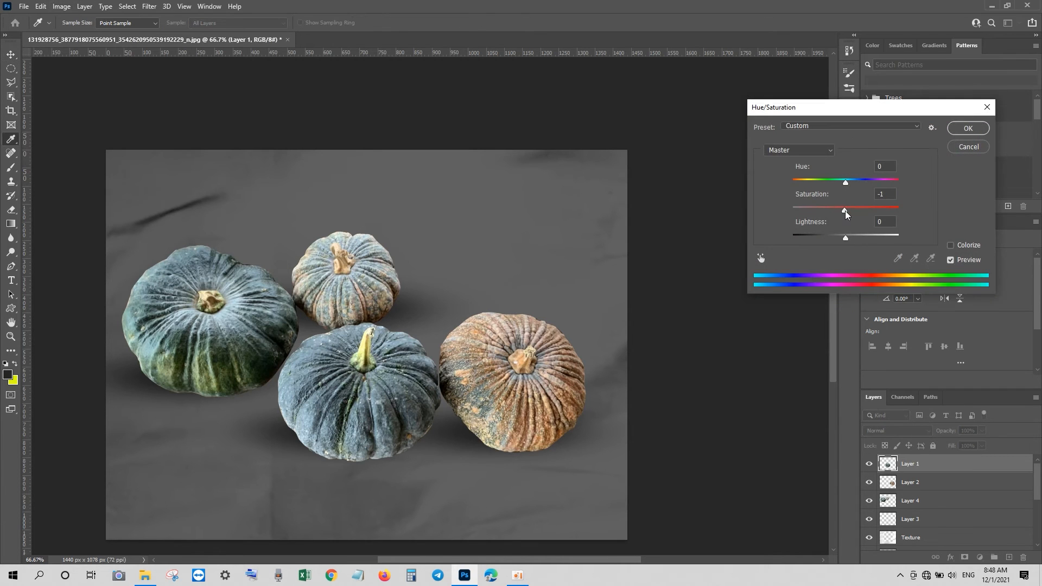
{"action": "left_click", "coordinate": [968, 129]}
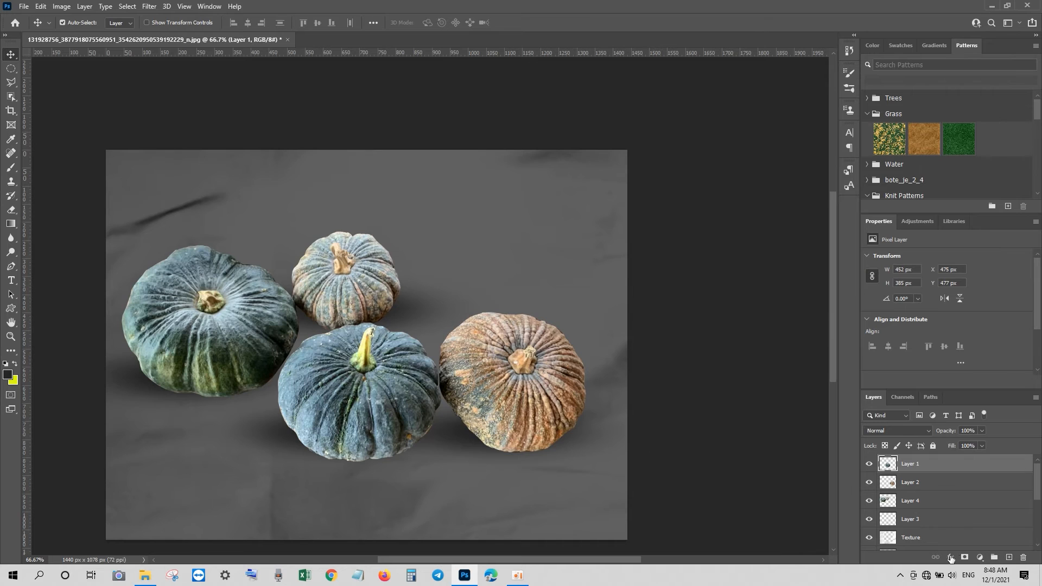
Add a Hue/Saturation adjustment layer above Layer 2 and raise the saturation of the pumpkins below it
{"action": "left_click", "coordinate": [905, 487]}
{"action": "left_click", "coordinate": [951, 557]}
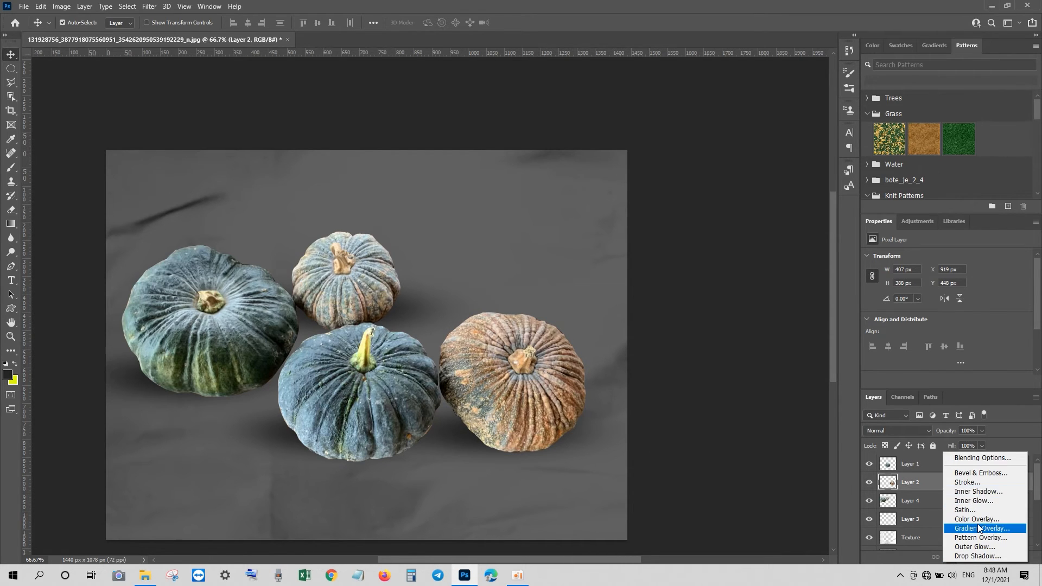
{"action": "left_click", "coordinate": [980, 558]}
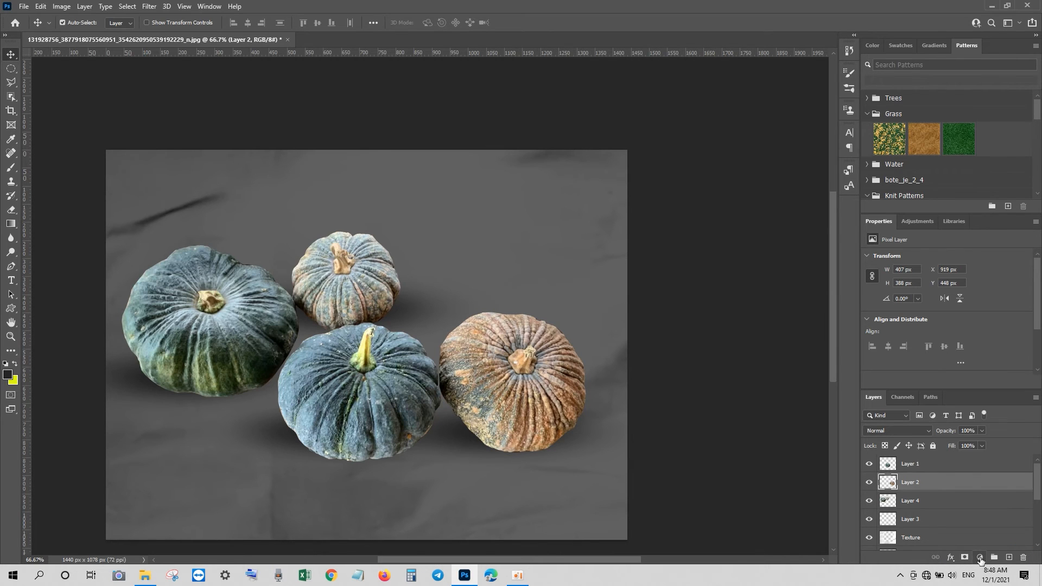
{"action": "left_click", "coordinate": [980, 557]}
{"action": "left_click", "coordinate": [985, 452]}
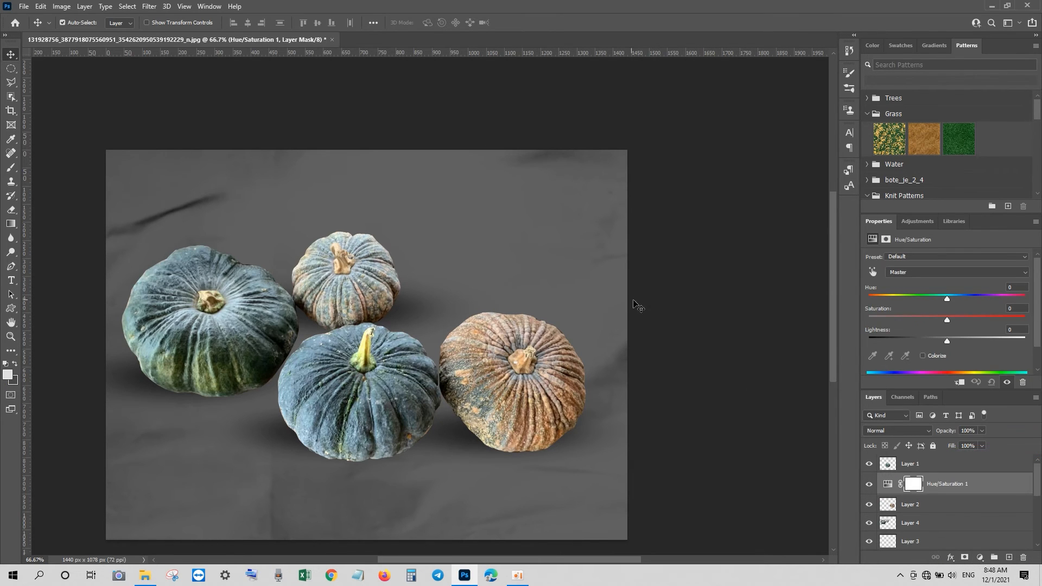
{"action": "left_click_drag", "start_coordinate": [932, 322], "coordinate": [910, 321]}
Add the text PUMKIN in capitals above Layer 1, using Haettenschweiler at 69 pt, over the small pumpkin
{"action": "left_click", "coordinate": [906, 471]}
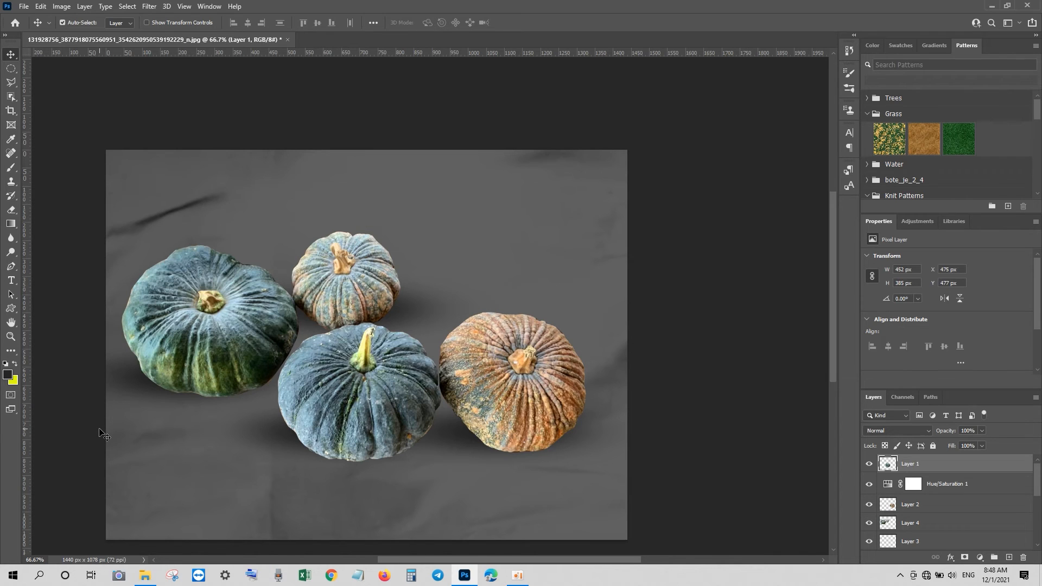
{"action": "left_click", "coordinate": [11, 280]}
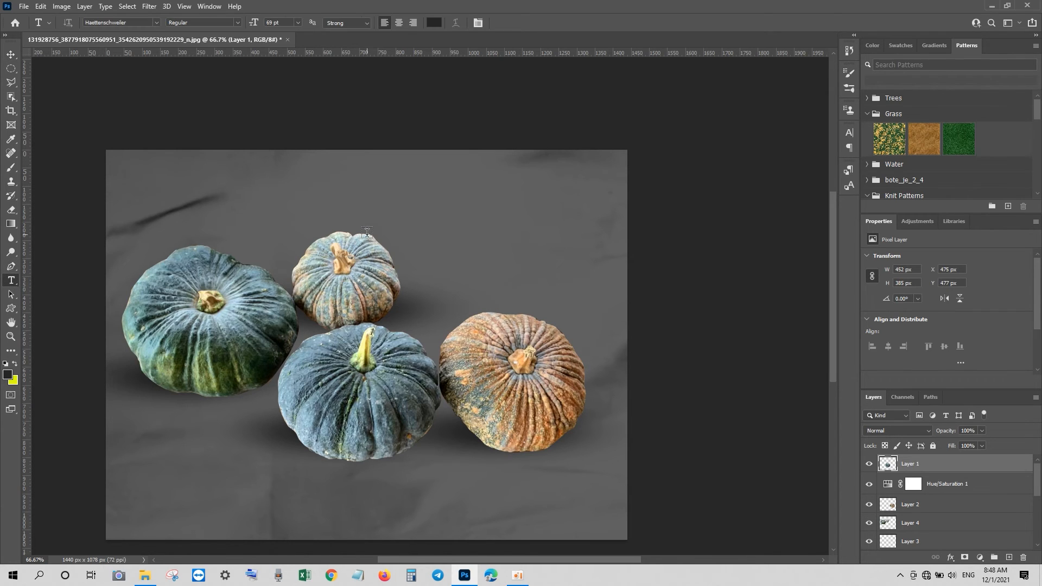
{"action": "left_click", "coordinate": [245, 212]}
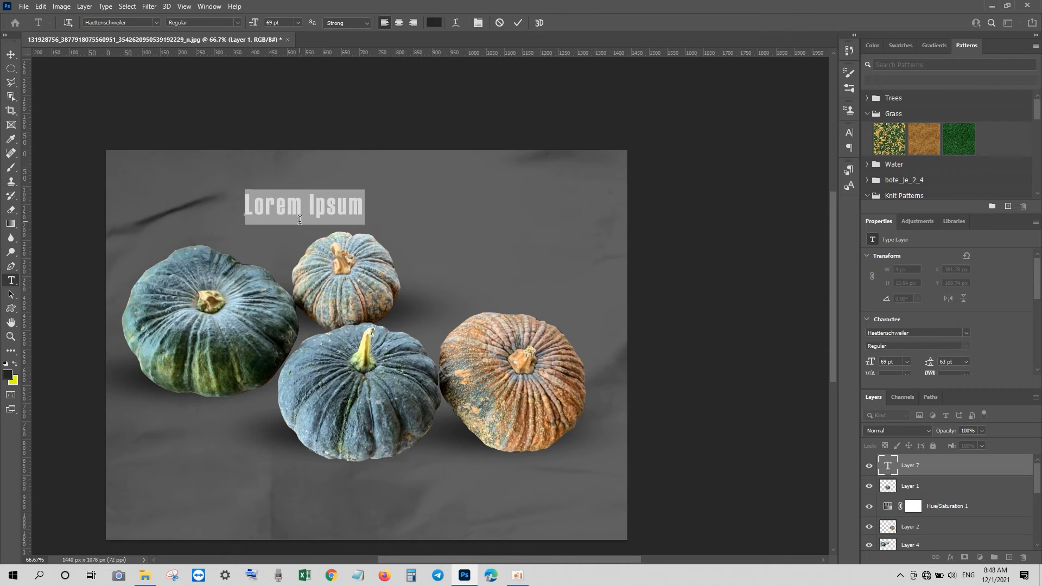
{"action": "type", "text": "pumkin"}
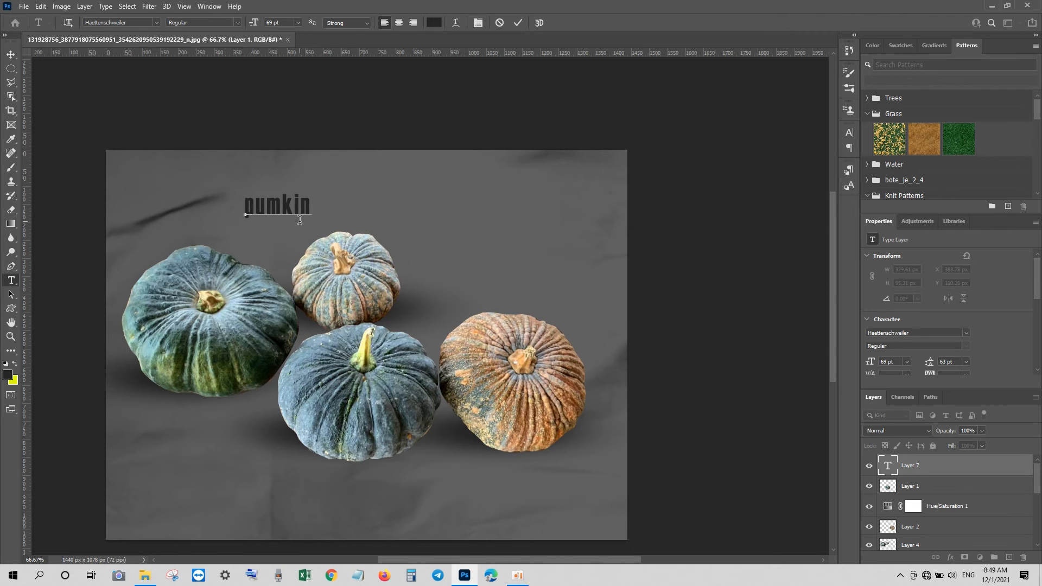
{"action": "left_click_drag", "start_coordinate": [313, 207], "coordinate": [242, 204]}
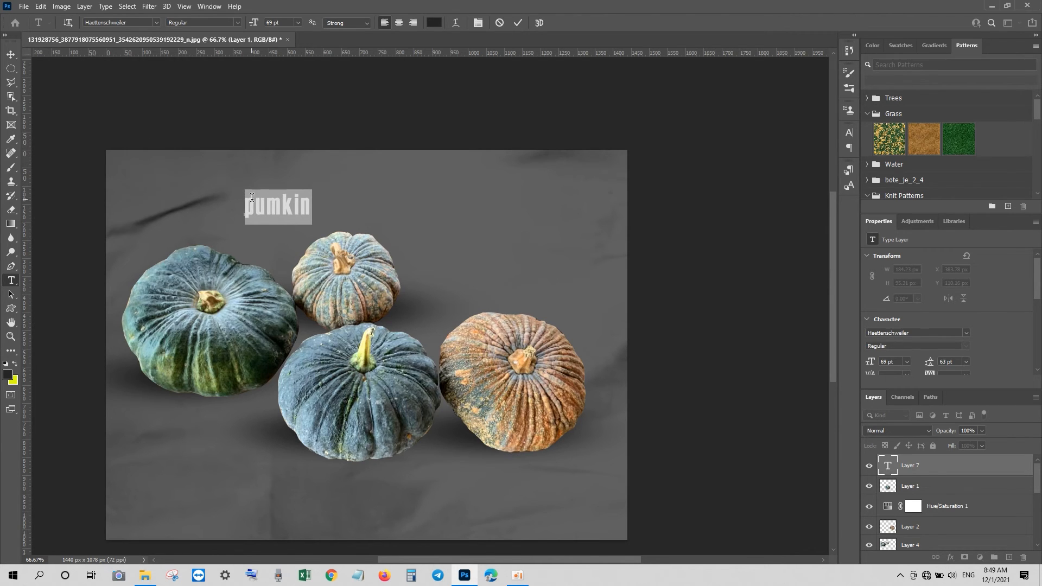
{"action": "type", "text": "PUMKIN"}
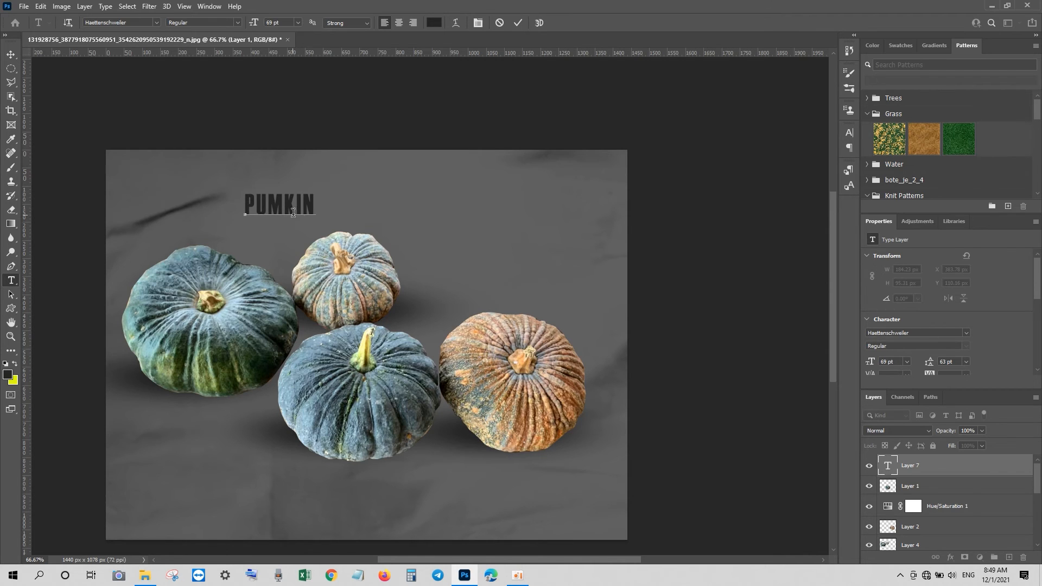
Set the colour of the PUMKIN text to the pale yellow e2e3b9
{"action": "key", "text": "ctrl+a"}
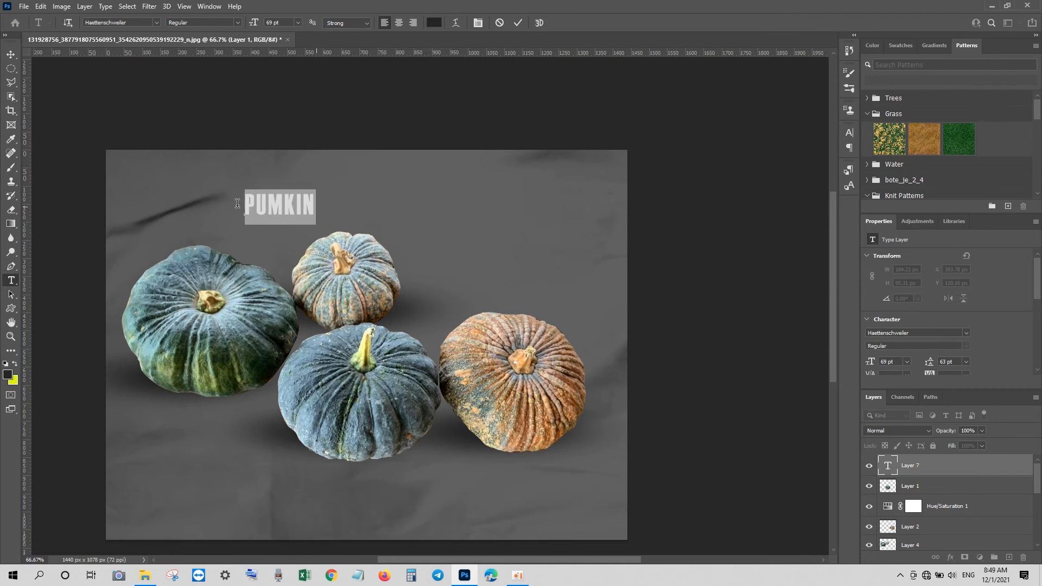
{"action": "left_click", "coordinate": [433, 23]}
{"action": "left_click", "coordinate": [835, 338]}
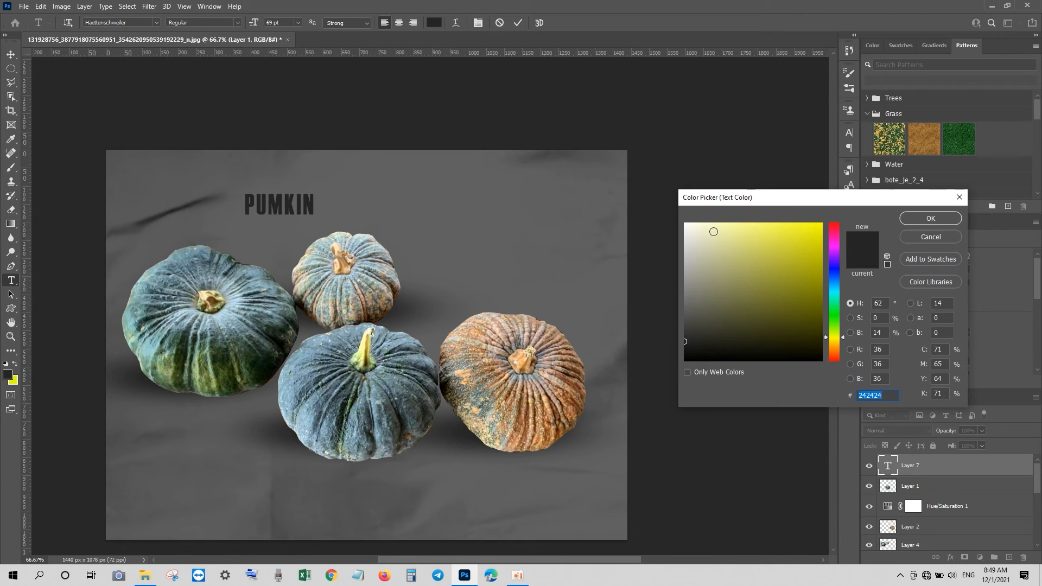
{"action": "left_click", "coordinate": [710, 238]}
{"action": "left_click", "coordinate": [930, 218]}
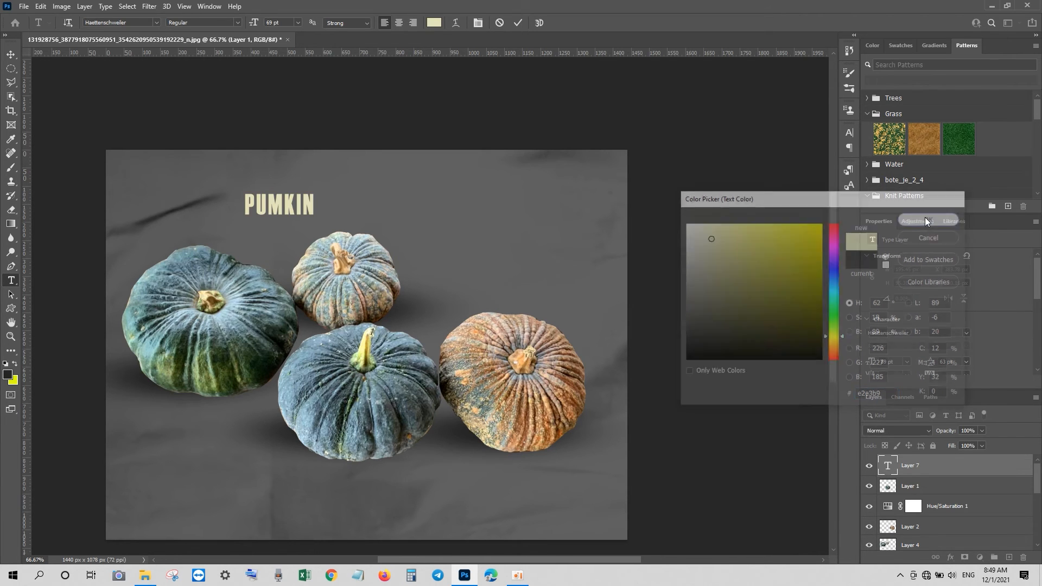
Enlarge the PUMKIN text to about 660 px wide and move it to the upper right corner of the canvas
{"action": "left_click", "coordinate": [11, 54]}
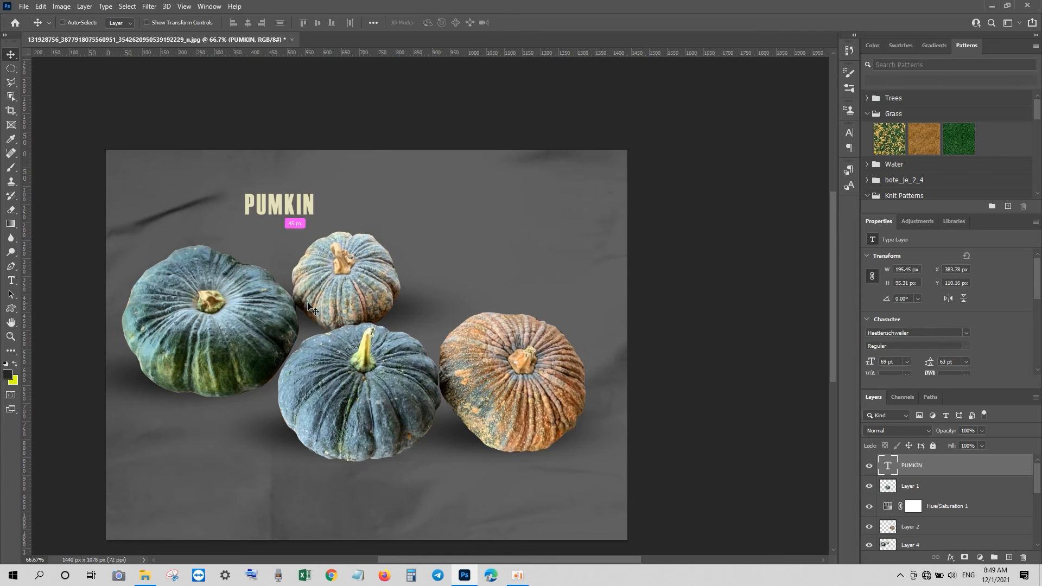
{"action": "key", "text": "ctrl+t"}
{"action": "left_click_drag", "start_coordinate": [314, 191], "coordinate": [483, 106]}
{"action": "left_click_drag", "start_coordinate": [429, 168], "coordinate": [304, 211]}
{"action": "key", "text": "Return"}
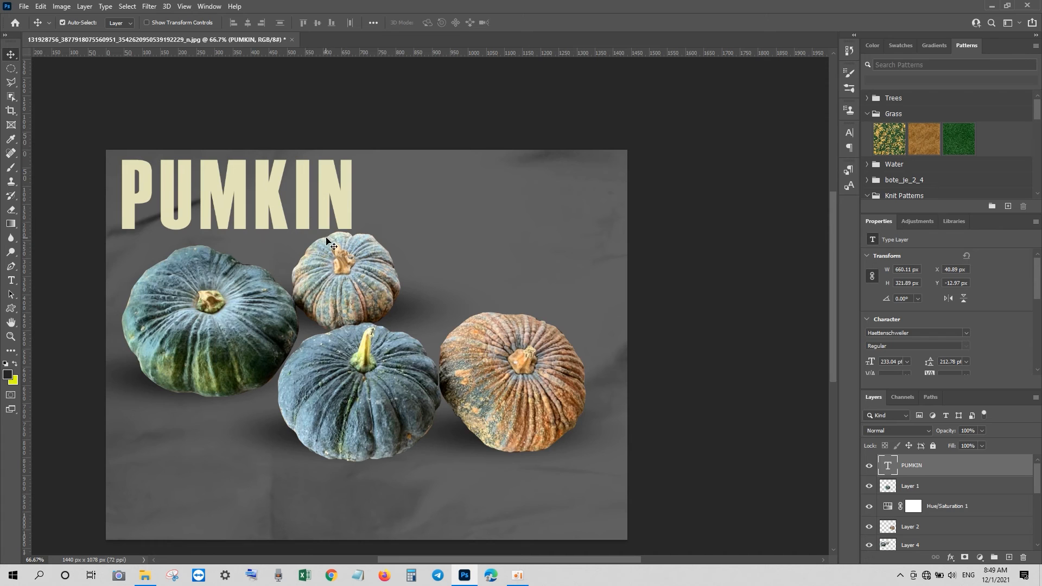
{"action": "left_click_drag", "start_coordinate": [283, 198], "coordinate": [545, 209]}
Recolour the PUMKIN text to a warmer, more saturated light yellow
{"action": "double_click", "coordinate": [887, 465]}
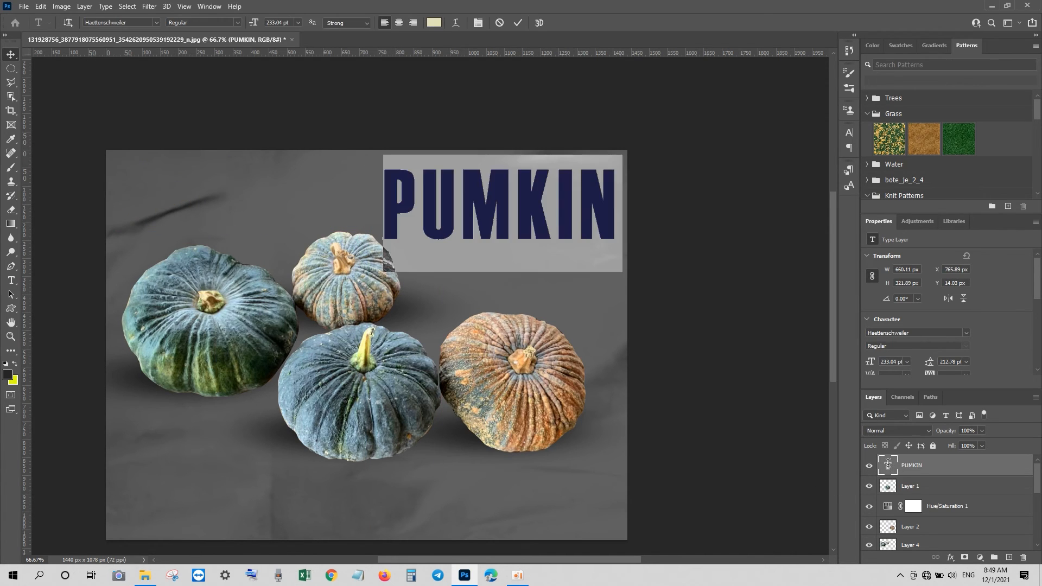
{"action": "left_click", "coordinate": [434, 22]}
{"action": "left_click", "coordinate": [835, 341]}
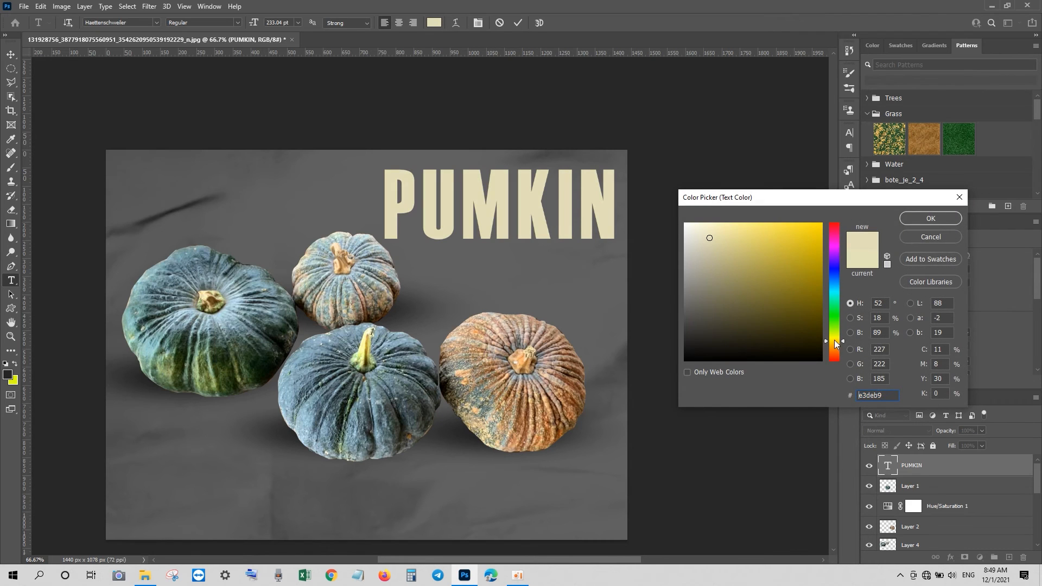
{"action": "left_click", "coordinate": [779, 228]}
{"action": "left_click", "coordinate": [904, 218]}
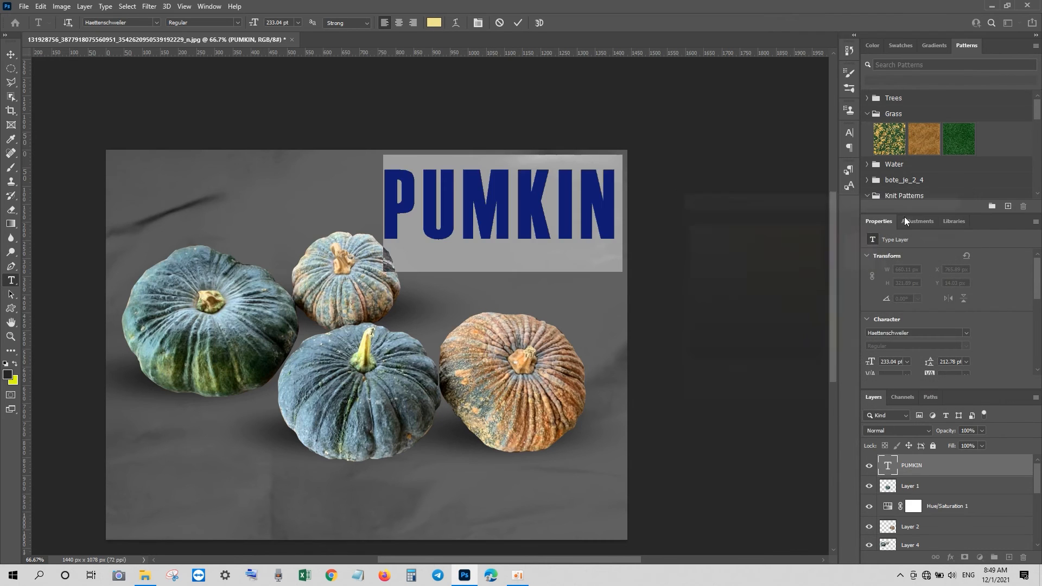
{"action": "left_click", "coordinate": [11, 55]}
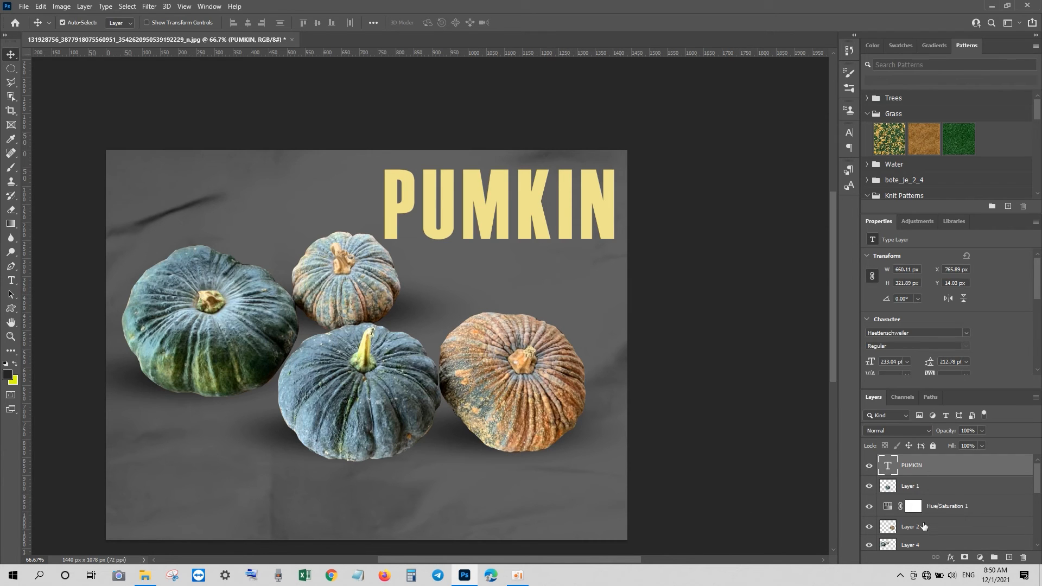
Try the anti-aliasing options on the PUMKIN text and leave it at Strong
{"action": "double_click", "coordinate": [884, 462]}
{"action": "left_click", "coordinate": [361, 20]}
{"action": "left_click", "coordinate": [350, 31]}
{"action": "left_click", "coordinate": [351, 23]}
{"action": "left_click", "coordinate": [347, 56]}
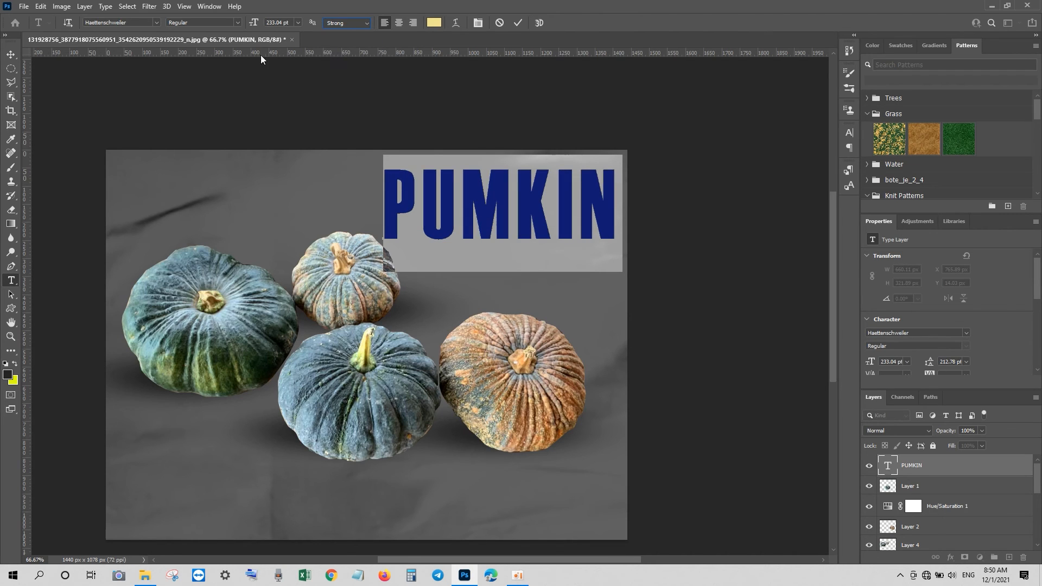
{"action": "left_click", "coordinate": [11, 55]}
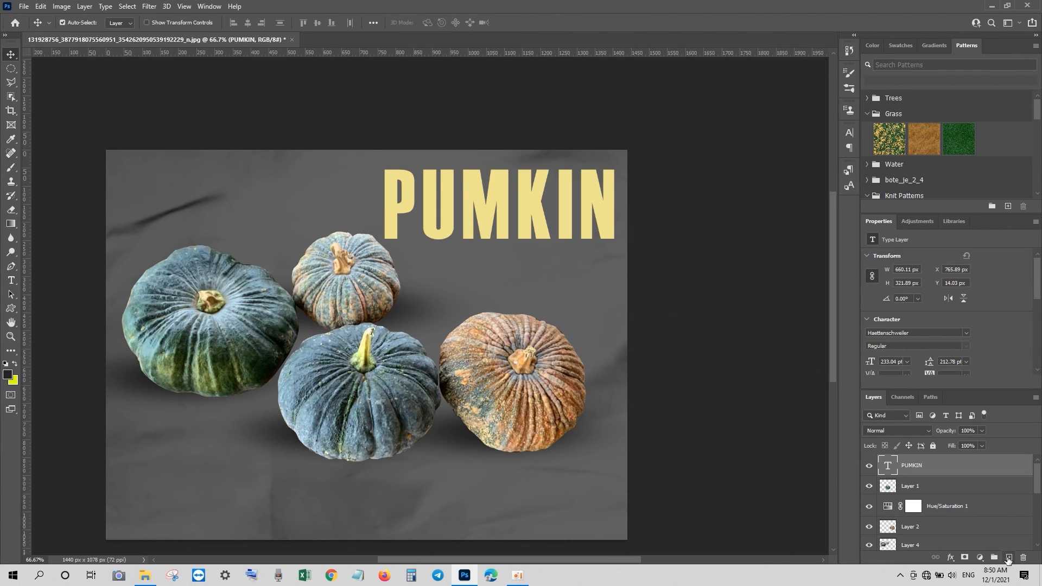
Add a new layer above the PUMKIN text and choose the KYLE Bonus Chunky Charcoal brush for painting
{"action": "left_click", "coordinate": [1009, 557]}
{"action": "left_click", "coordinate": [11, 167]}
{"action": "left_click", "coordinate": [78, 23]}
{"action": "scroll", "coordinate": [102, 255], "scroll_direction": "down", "scroll_amount": 5}
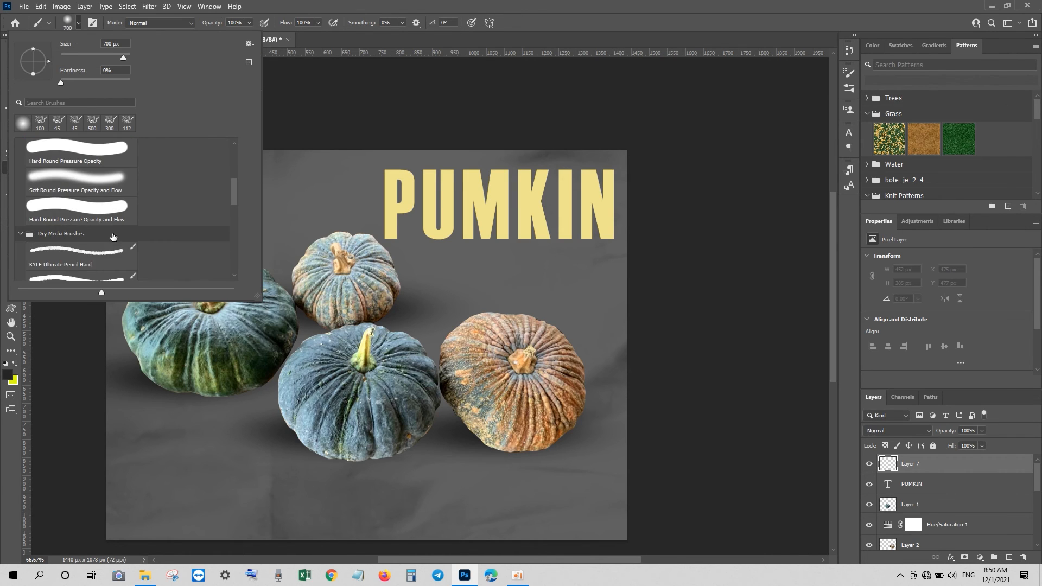
{"action": "left_click", "coordinate": [101, 254]}
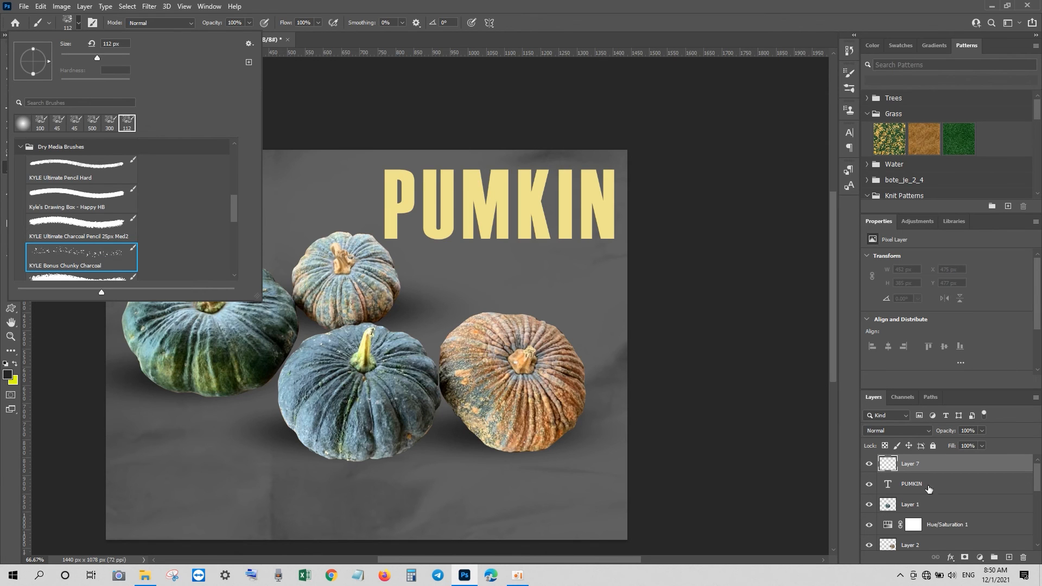
Sample the title's yellow as the foreground colour and paint rough charcoal strokes over the whole PUMKIN title on the new layer
{"action": "left_click", "coordinate": [8, 374]}
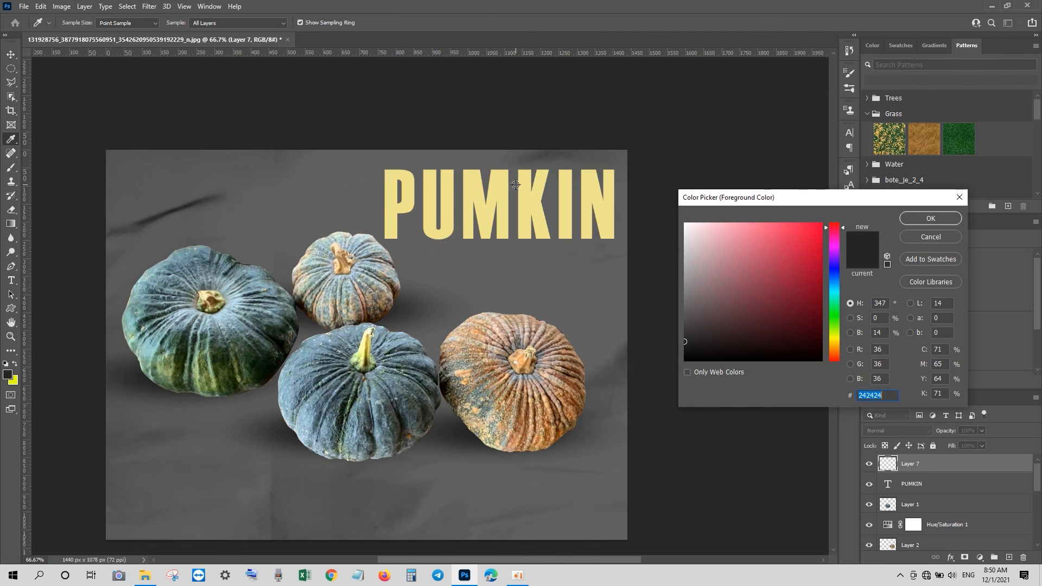
{"action": "left_click", "coordinate": [476, 196]}
{"action": "left_click", "coordinate": [926, 222]}
{"action": "mouse_move", "coordinate": [380, 212]}
{"action": "left_mouse_down"}
{"action": "mouse_move", "coordinate": [389, 232]}
{"action": "mouse_move", "coordinate": [388, 177]}
{"action": "mouse_move", "coordinate": [405, 197]}
{"action": "mouse_move", "coordinate": [407, 172]}
{"action": "mouse_move", "coordinate": [396, 196]}
{"action": "mouse_move", "coordinate": [405, 216]}
{"action": "mouse_move", "coordinate": [392, 228]}
{"action": "mouse_move", "coordinate": [399, 197]}
{"action": "mouse_move", "coordinate": [427, 207]}
{"action": "mouse_move", "coordinate": [437, 187]}
{"action": "mouse_move", "coordinate": [419, 190]}
{"action": "mouse_move", "coordinate": [453, 188]}
{"action": "mouse_move", "coordinate": [428, 236]}
{"action": "mouse_move", "coordinate": [449, 240]}
{"action": "mouse_move", "coordinate": [471, 188]}
{"action": "mouse_move", "coordinate": [608, 175]}
{"action": "mouse_move", "coordinate": [490, 167]}
{"action": "mouse_move", "coordinate": [667, 176]}
{"action": "mouse_move", "coordinate": [464, 220]}
{"action": "mouse_move", "coordinate": [469, 234]}
{"action": "mouse_move", "coordinate": [521, 245]}
{"action": "mouse_move", "coordinate": [545, 227]}
{"action": "mouse_move", "coordinate": [536, 217]}
{"action": "mouse_move", "coordinate": [609, 201]}
{"action": "left_mouse_up"}
{"action": "key", "text": "v"}
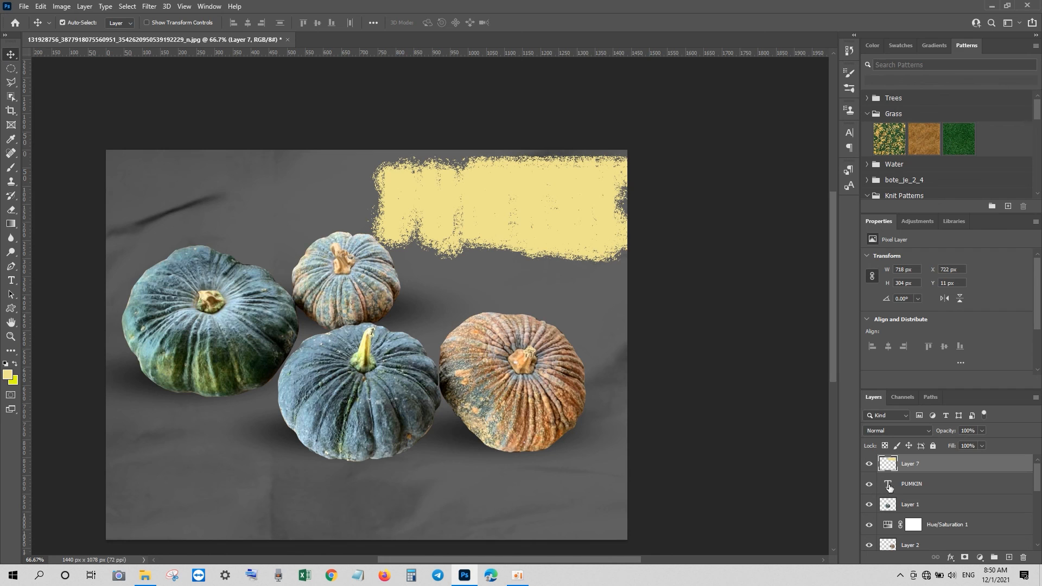
Copy the charcoal paint within the PUMKIN letter outlines to its own layer and hide the full paint layer and the original text layer
{"action": "left_click", "coordinate": [887, 484], "text": "ctrl"}
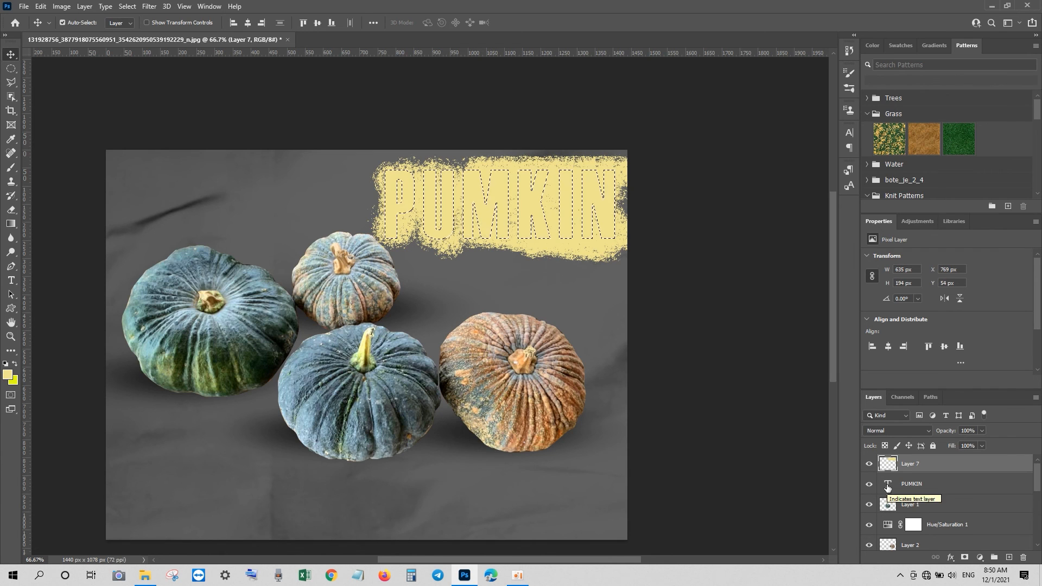
{"action": "key", "text": "ctrl+j"}
{"action": "left_click", "coordinate": [868, 482]}
{"action": "left_click", "coordinate": [868, 502]}
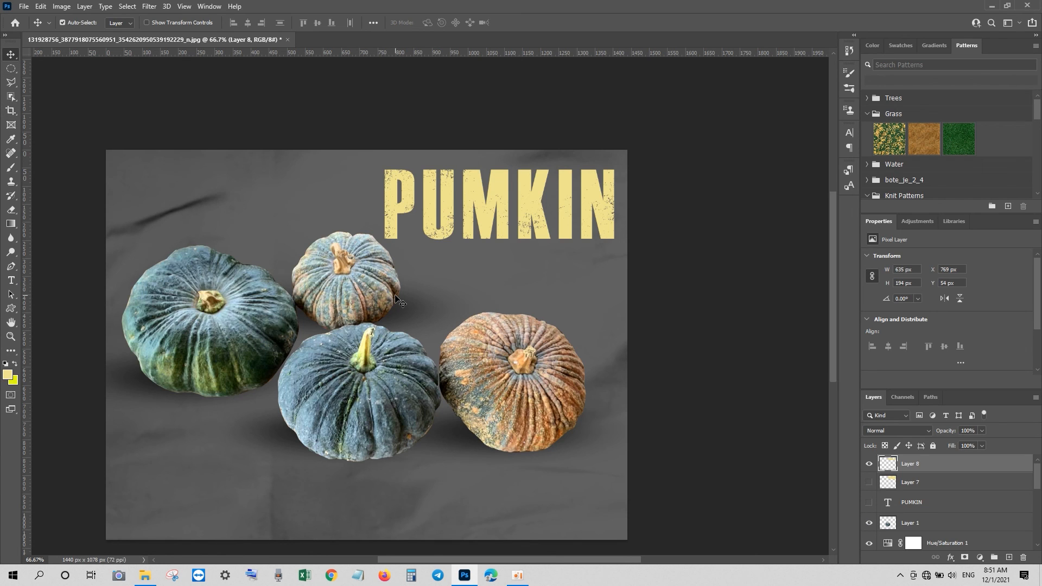
Make a rectangular selection around the PUMKIN title, extending to the canvas's right edge
{"action": "left_click", "coordinate": [11, 68]}
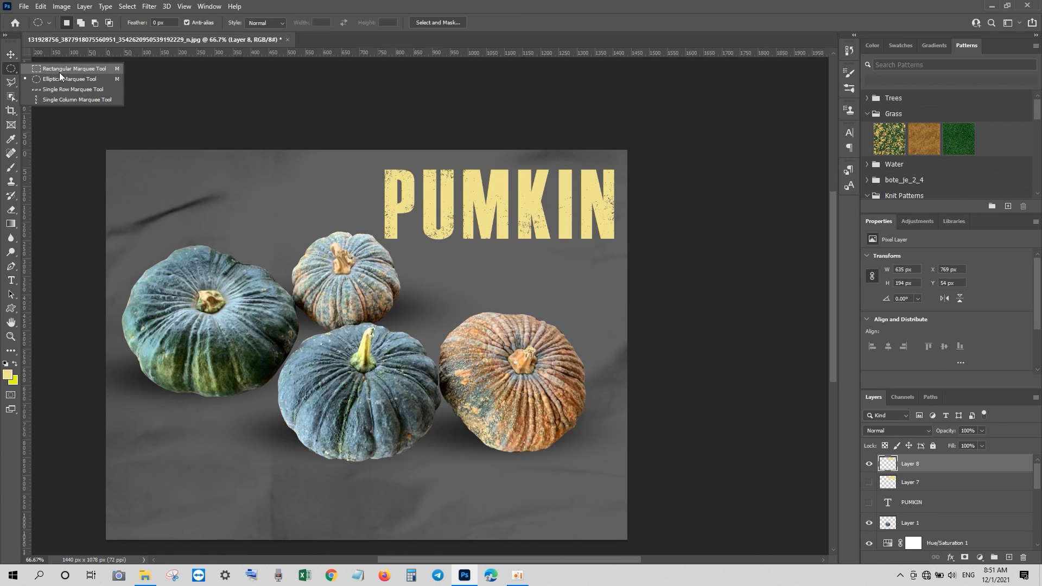
{"action": "left_click", "coordinate": [59, 71]}
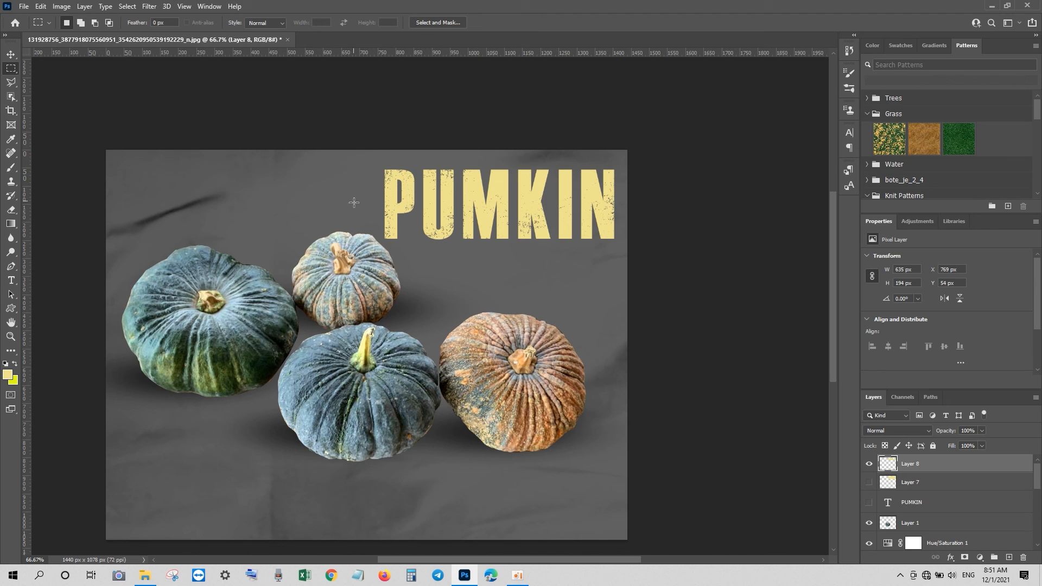
{"action": "left_click_drag", "start_coordinate": [367, 161], "coordinate": [628, 242]}
Fill the rectangular selection with black on a new layer, using black as the background colour, and deselect it
{"action": "left_click", "coordinate": [1009, 557]}
{"action": "left_click", "coordinate": [14, 380]}
{"action": "left_click", "coordinate": [684, 358]}
{"action": "left_click", "coordinate": [920, 220]}
{"action": "key", "text": "m"}
{"action": "key", "text": "ctrl+BackSpace"}
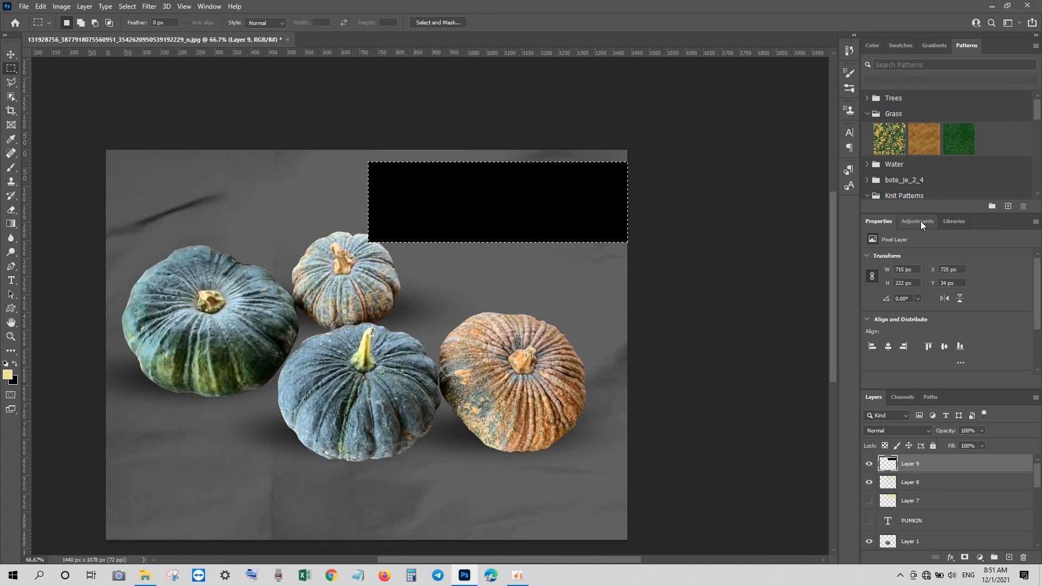
{"action": "key", "text": "ctrl+d"}
Move the black rectangle's layer down the stack to just below Layer 4, behind the title and the pumpkins
{"action": "key", "text": "ctrl+bracketleft"}
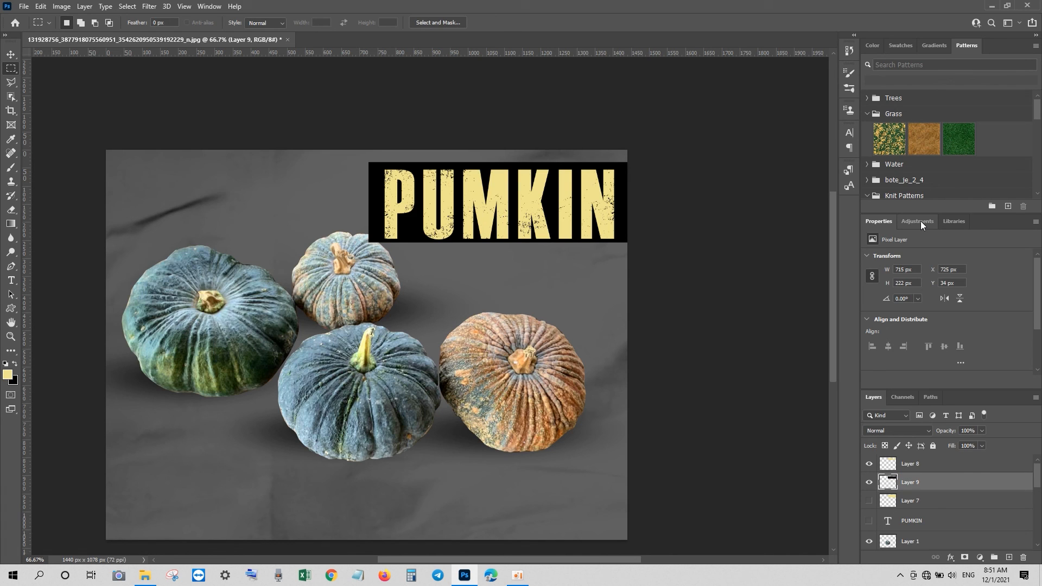
{"action": "key", "text": "ctrl+bracketleft"}
{"action": "key", "text": "ctrl+bracketleft"}
{"action": "key", "text": "ctrl+bracketleft"}
{"action": "key", "text": "ctrl+bracketleft"}
{"action": "key", "text": "ctrl+bracketleft"}
{"action": "key", "text": "ctrl+bracketleft"}
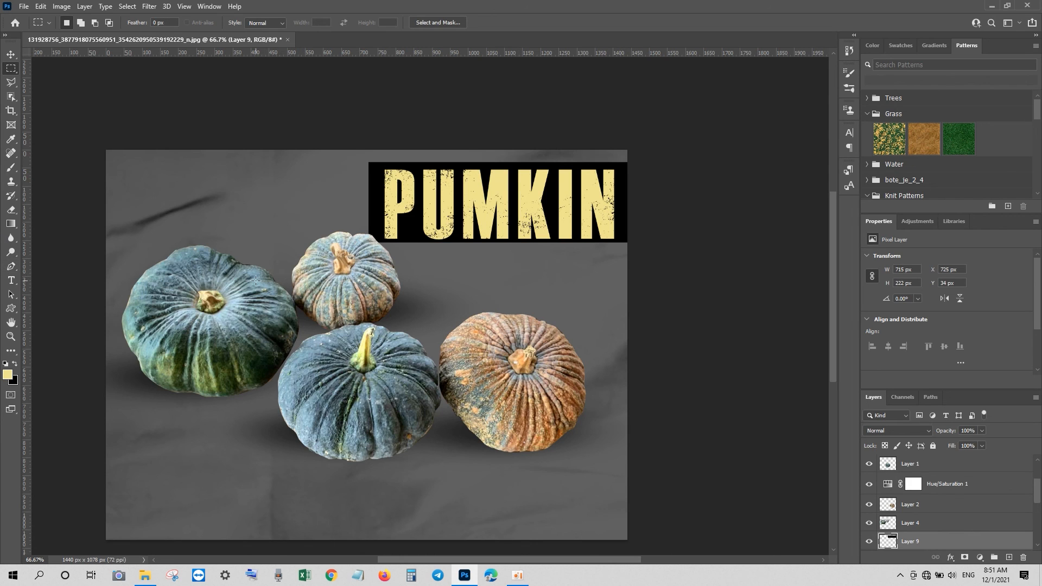
{"action": "left_click", "coordinate": [11, 56]}
{"action": "left_click", "coordinate": [951, 557]}
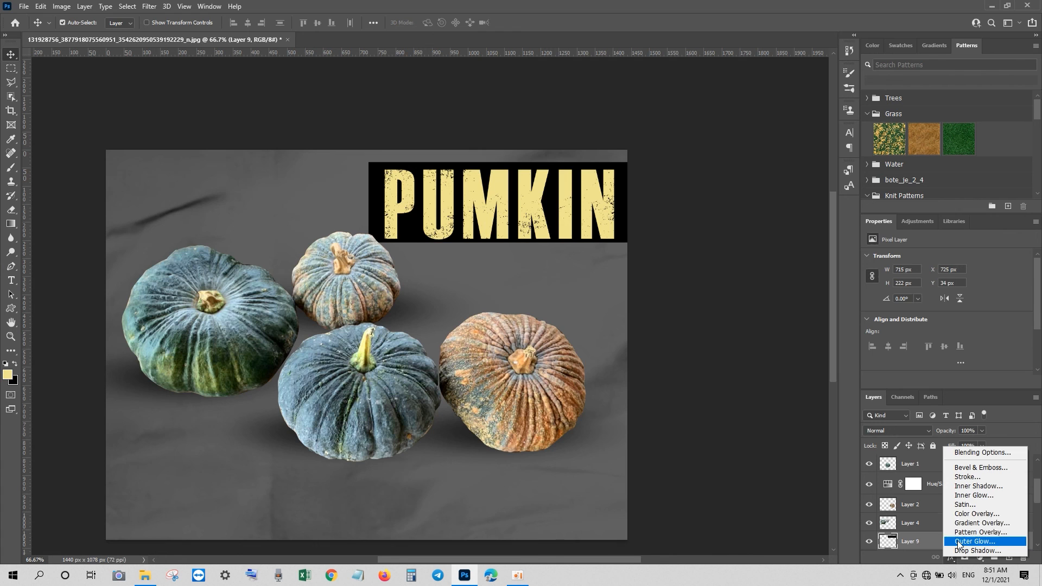
{"action": "left_click", "coordinate": [967, 513]}
{"action": "left_click", "coordinate": [1001, 288]}
Give the black rectangle a white outside stroke with a size of 8 px
{"action": "left_click", "coordinate": [951, 558]}
{"action": "left_click", "coordinate": [967, 483]}
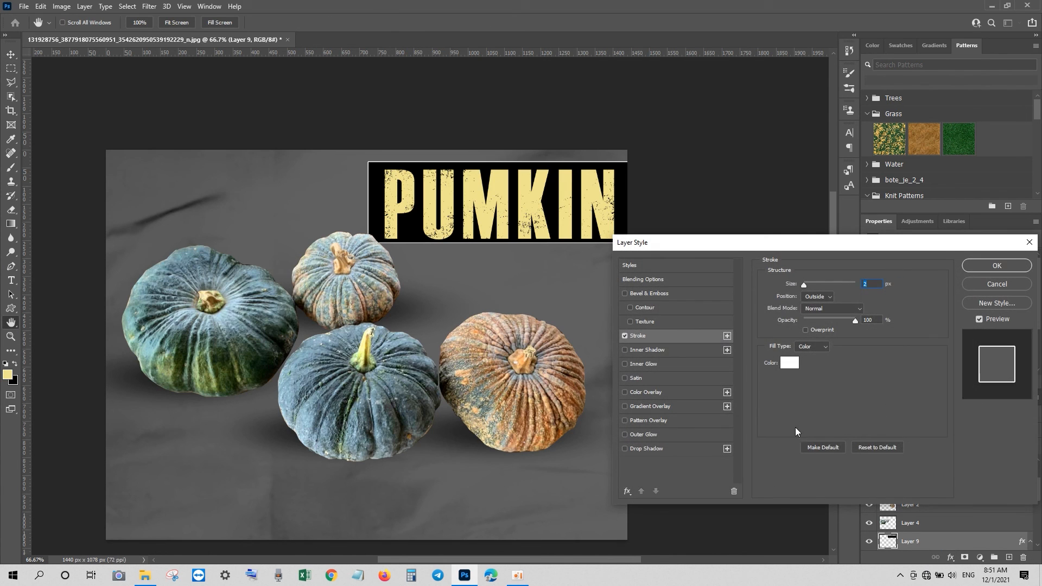
{"action": "left_click_drag", "start_coordinate": [804, 285], "coordinate": [808, 285]}
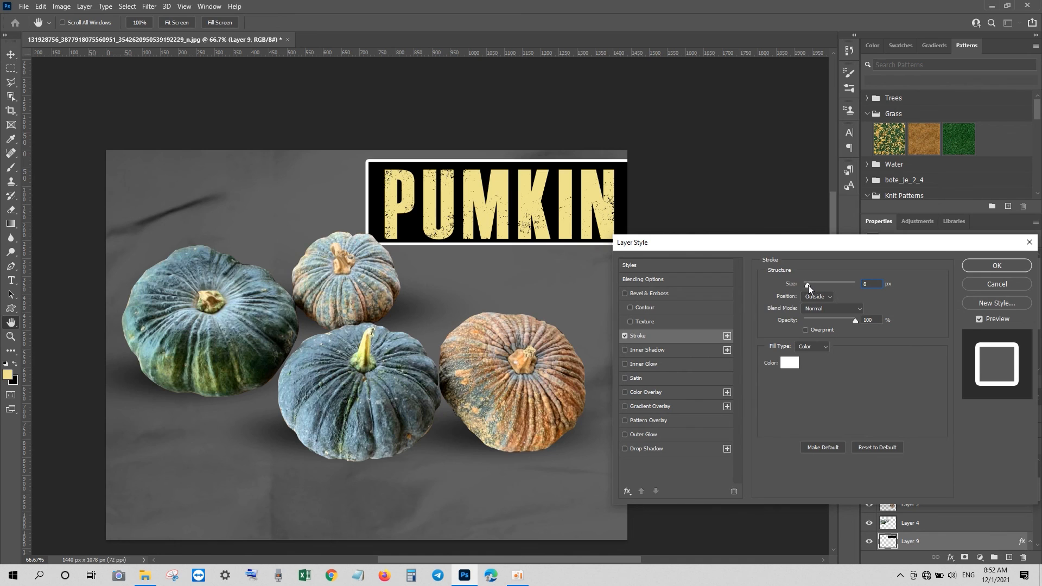